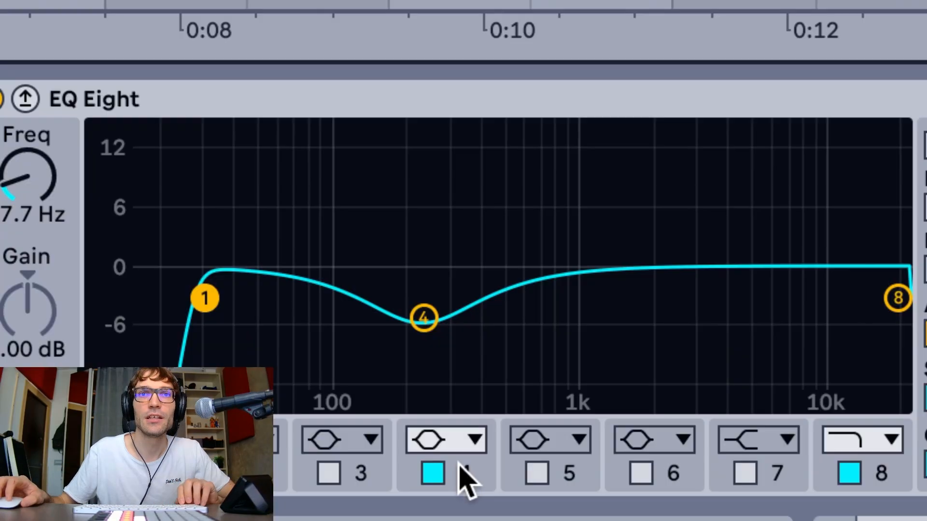
Switch off EQ Eight band 4 and switch on band 5, shaping it as a cut of about 7.6 dB at 435 Hz.
{"action": "left_click", "coordinate": [439, 468]}
{"action": "left_click", "coordinate": [537, 473]}
{"action": "left_click_drag", "start_coordinate": [602, 264], "coordinate": [490, 333]}
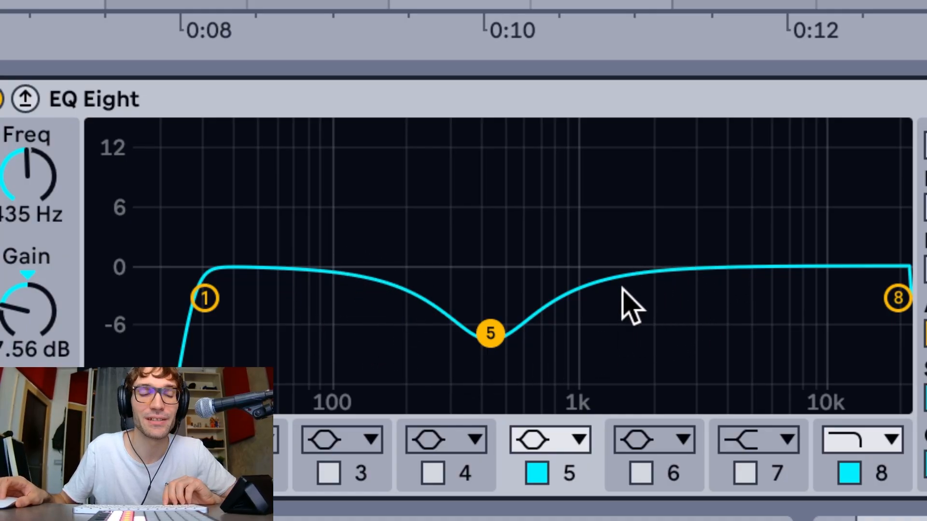
Sweep band 5 during playback from about 550 Hz at -9 dB down to about 255 Hz at -6.6 dB and slightly lower.
{"action": "key", "text": "space"}
{"action": "left_click_drag", "start_coordinate": [490, 333], "coordinate": [513, 347]}
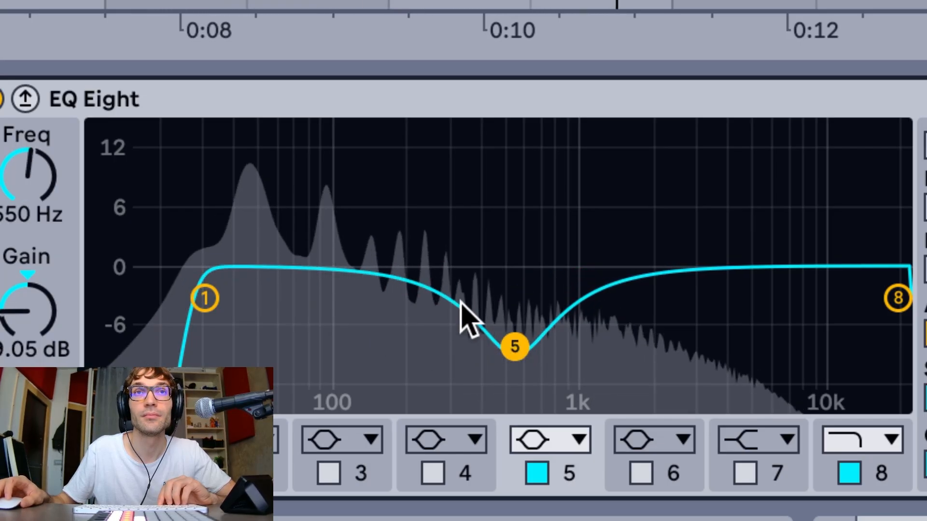
{"action": "left_click_drag", "start_coordinate": [513, 346], "coordinate": [461, 315]}
{"action": "key", "text": "space"}
{"action": "key", "text": "space"}
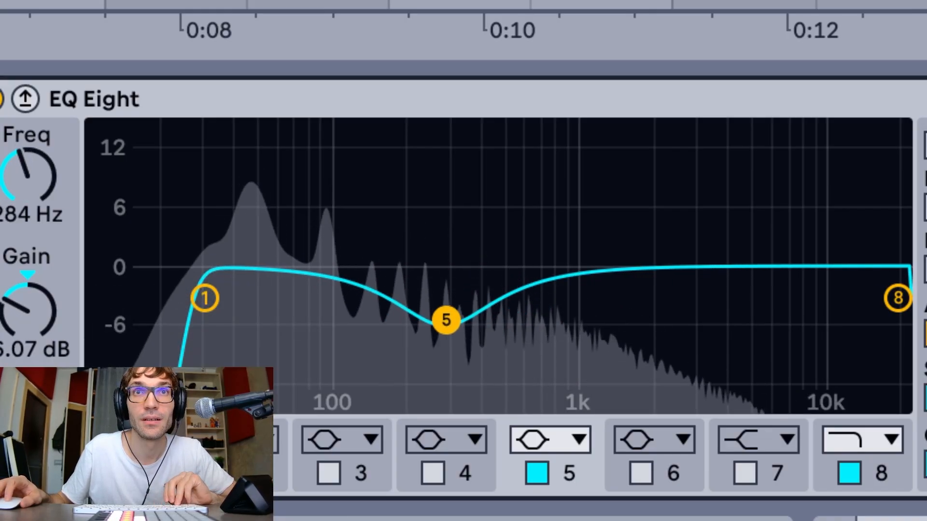
{"action": "key", "text": "space"}
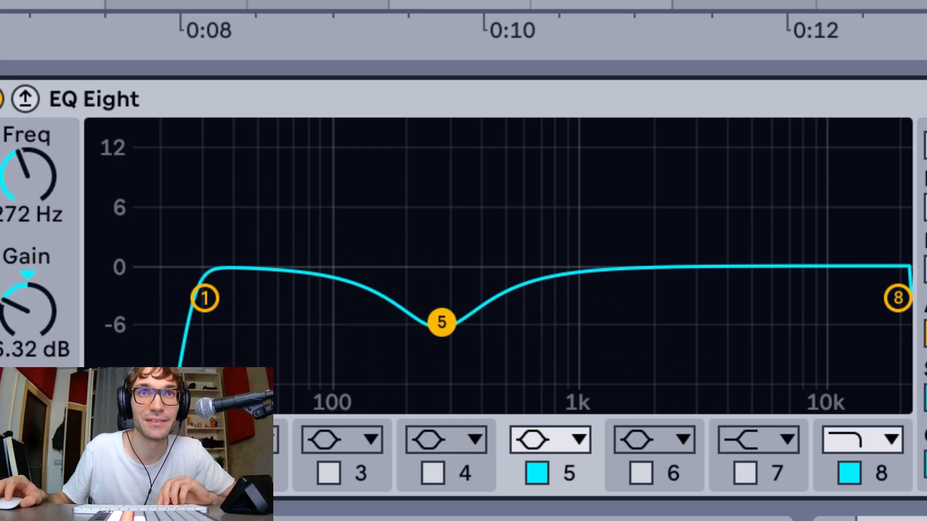
{"action": "key", "text": "space"}
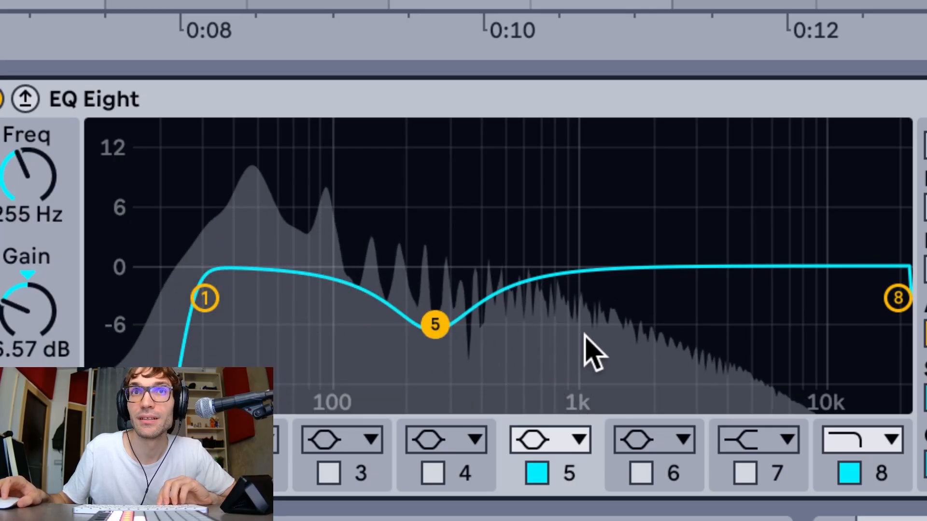
{"action": "mouse_move", "coordinate": [434, 325]}
{"action": "left_mouse_down"}
{"action": "mouse_move", "coordinate": [433, 184]}
{"action": "mouse_move", "coordinate": [415, 185]}
{"action": "mouse_move", "coordinate": [434, 188]}
{"action": "mouse_move", "coordinate": [424, 331]}
{"action": "mouse_move", "coordinate": [418, 267]}
{"action": "mouse_move", "coordinate": [421, 326]}
{"action": "left_mouse_up"}
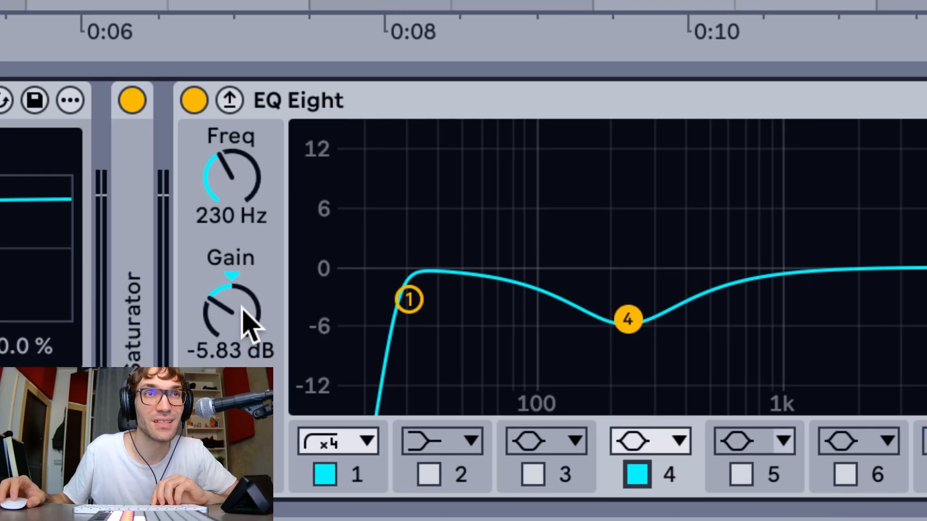
Try band 4's gain at -15 dB and at 0 dB, auditioning the sound in playback.
{"action": "left_click_drag", "start_coordinate": [251, 323], "coordinate": [251, 362]}
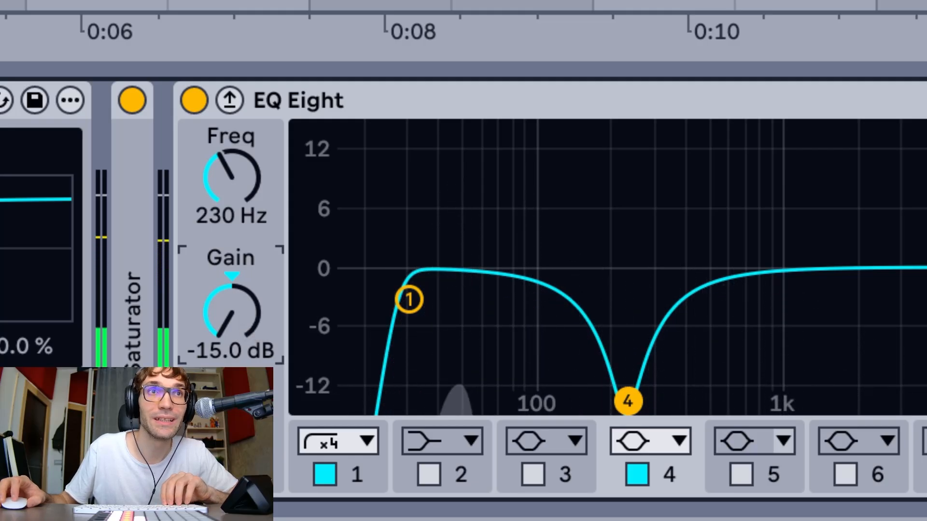
{"action": "double_click", "coordinate": [248, 312]}
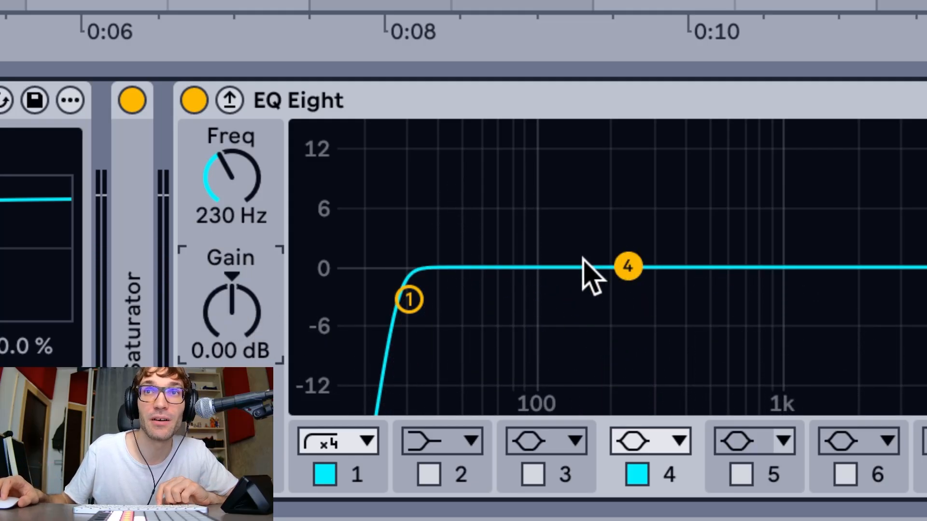
{"action": "key", "text": "space"}
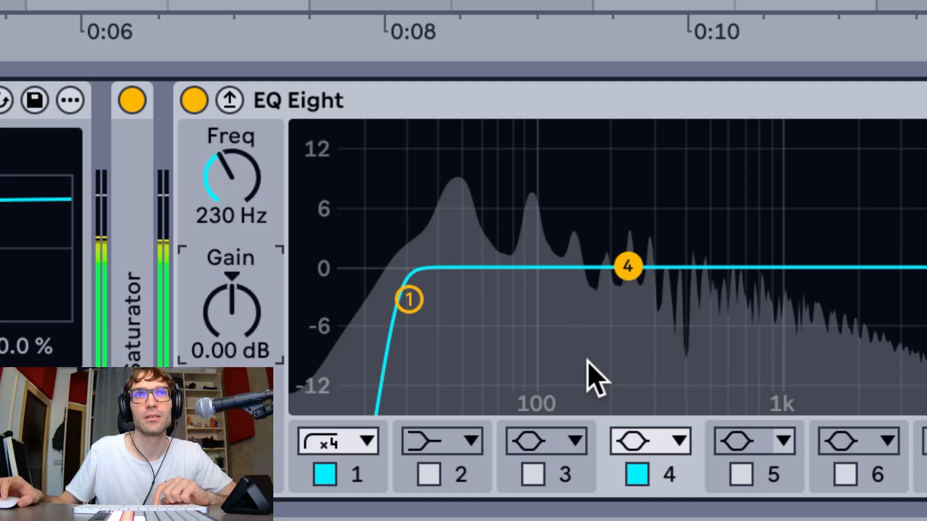
{"action": "key", "text": "space"}
Undo the last two gain changes on band 4 and audition the original cut.
{"action": "key", "text": "super+z"}
{"action": "key", "text": "super+z"}
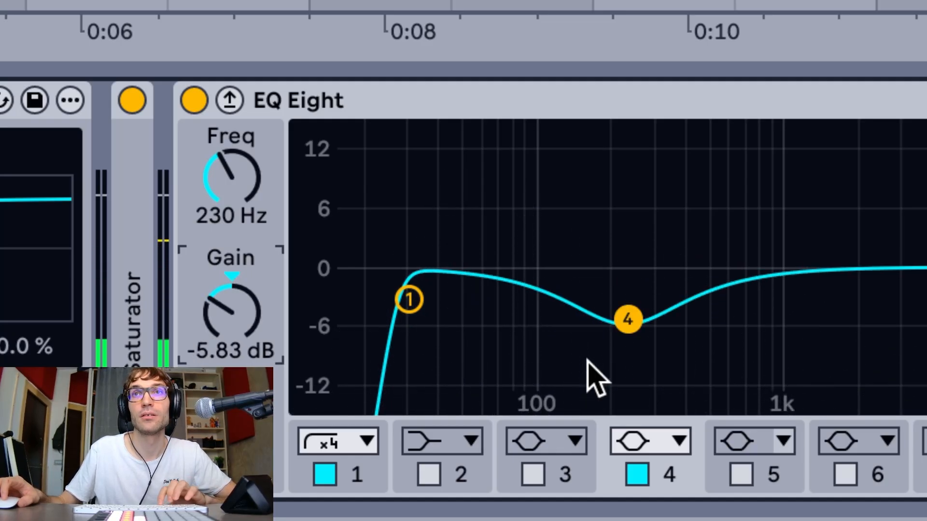
{"action": "key", "text": "space"}
{"action": "key", "text": "space"}
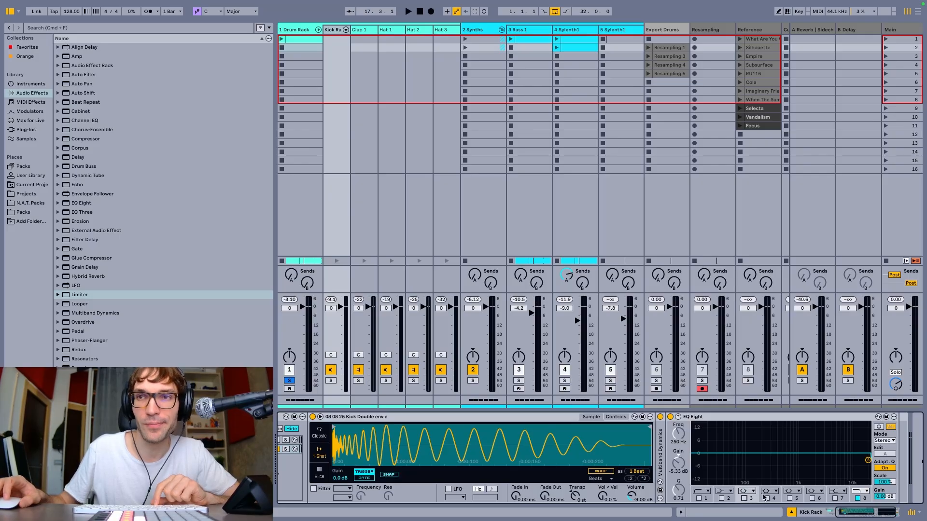
Enlarge the Kick Rack's EQ Eight display, enable band 4 and make a cut of about 6.9 dB at 217 Hz during playback.
{"action": "key", "text": "space"}
{"action": "double_click", "coordinate": [753, 430]}
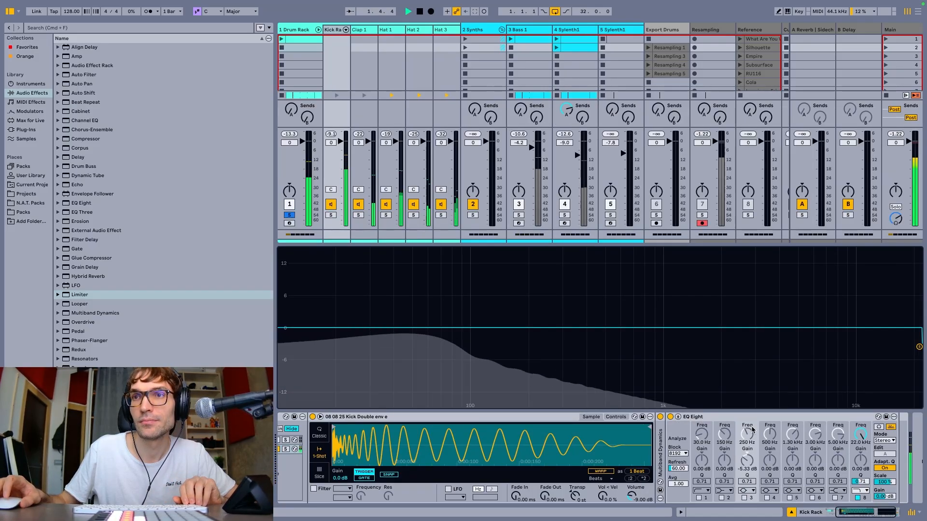
{"action": "left_click", "coordinate": [767, 498]}
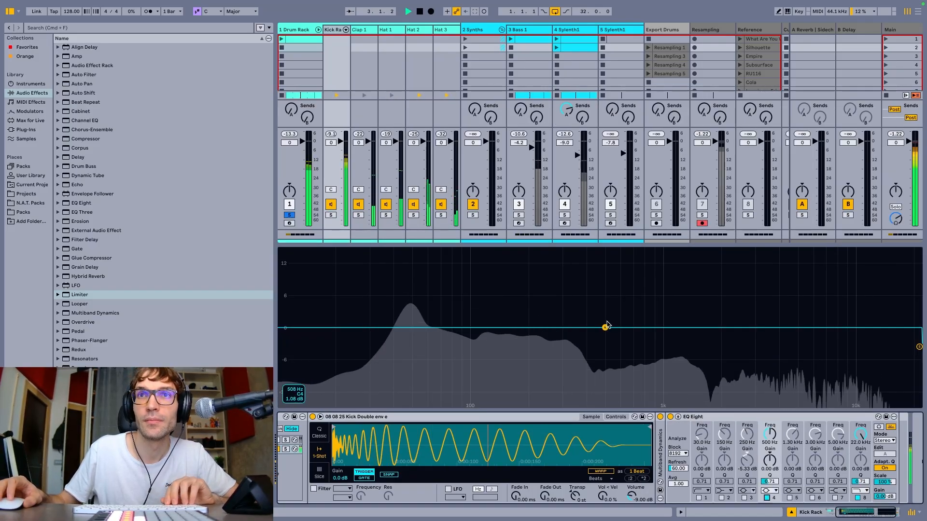
{"action": "left_click_drag", "start_coordinate": [605, 329], "coordinate": [584, 339]}
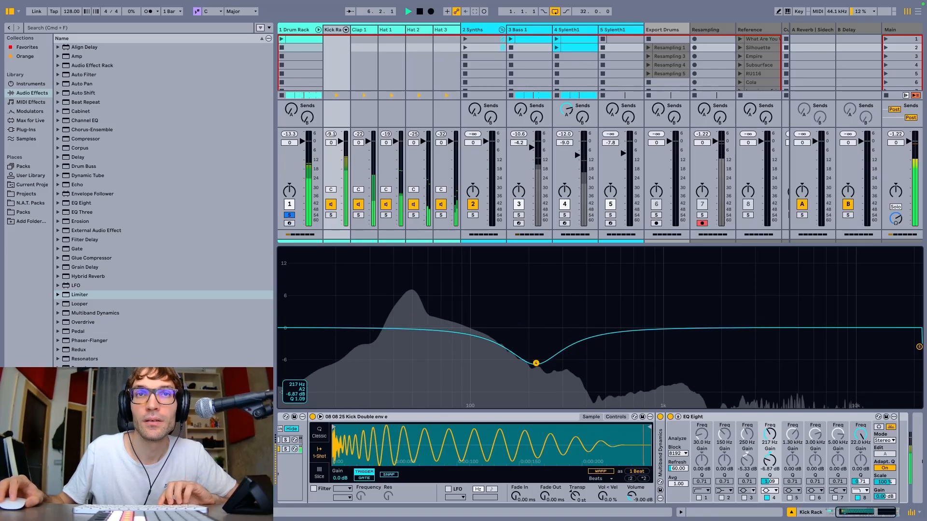
{"action": "key", "text": "space"}
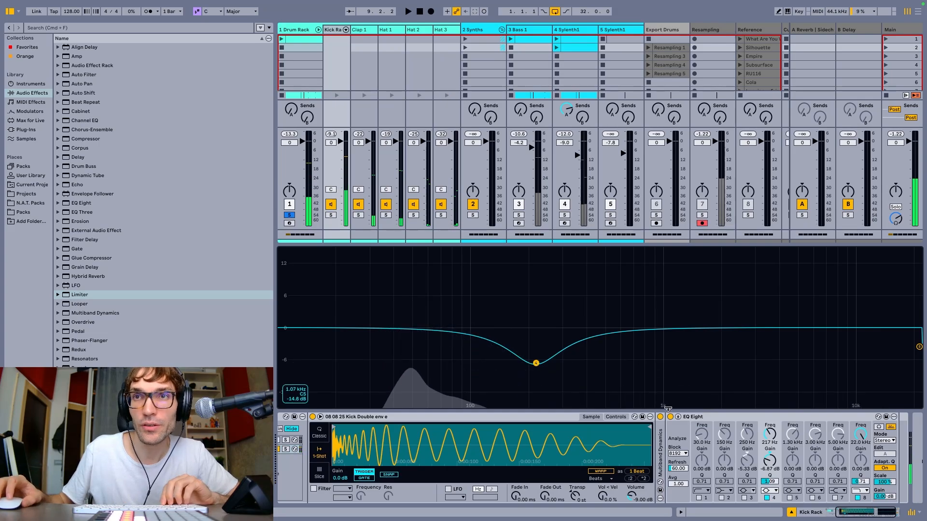
Compare the kick in playback with its EQ Eight bypassed and switched back on.
{"action": "left_click", "coordinate": [670, 417]}
{"action": "key", "text": "space"}
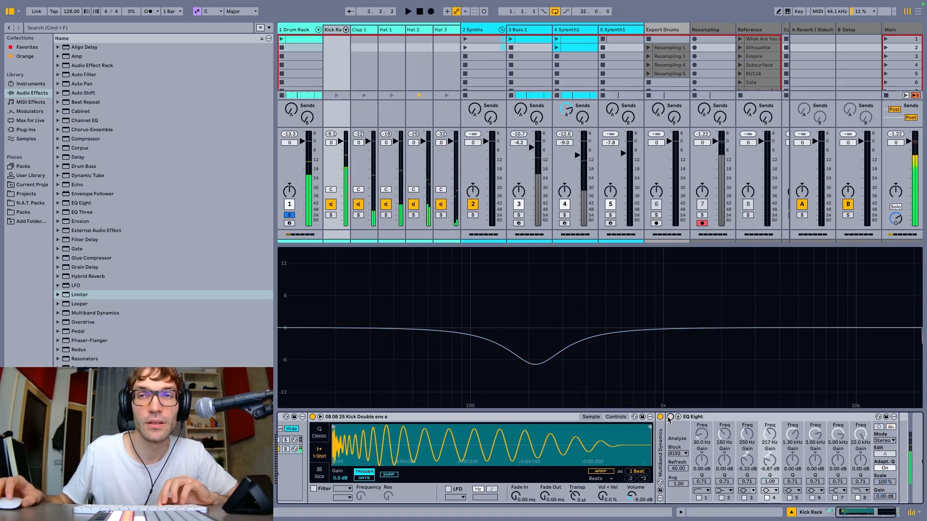
{"action": "left_click", "coordinate": [670, 417]}
{"action": "key", "text": "space"}
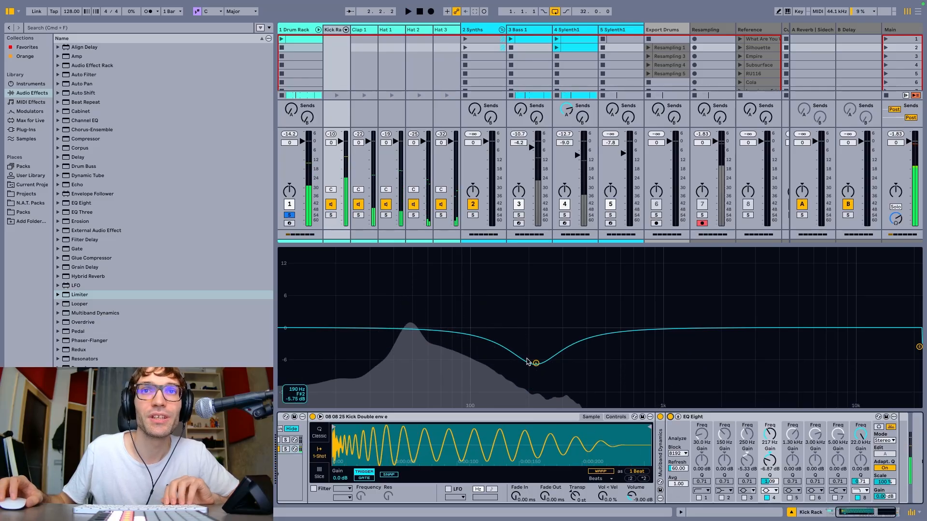
Audition band 4 as a boost of about 8.4 dB at 217 Hz and return it to a cut of about 7.6 dB at 231 Hz.
{"action": "left_click_drag", "start_coordinate": [528, 362], "coordinate": [528, 350]}
{"action": "left_click_drag", "start_coordinate": [531, 278], "coordinate": [523, 273]}
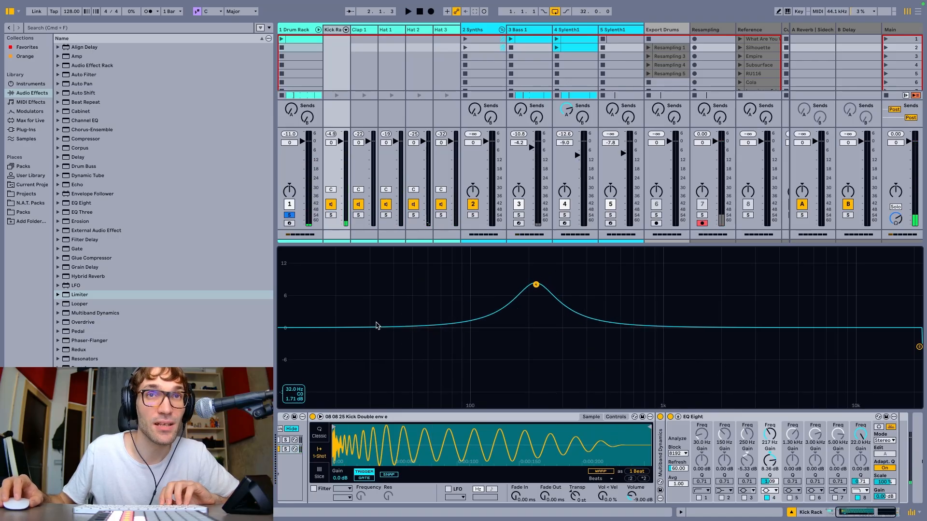
{"action": "key", "text": "space"}
{"action": "left_click_drag", "start_coordinate": [536, 287], "coordinate": [527, 365]}
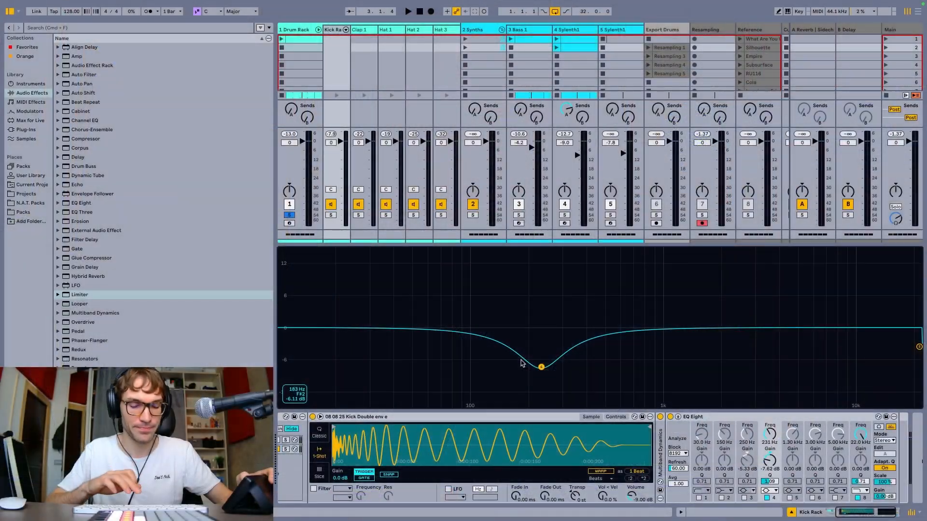
{"action": "key", "text": "space"}
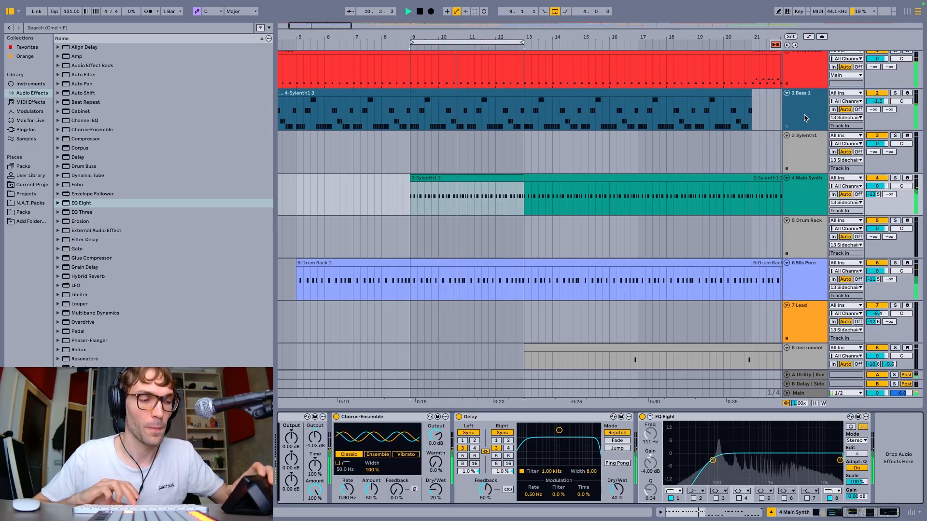
Solo the 2 Bass 1 track and listen to it on its own.
{"action": "left_click", "coordinate": [805, 118]}
{"action": "key", "text": "space"}
{"action": "key", "text": "s"}
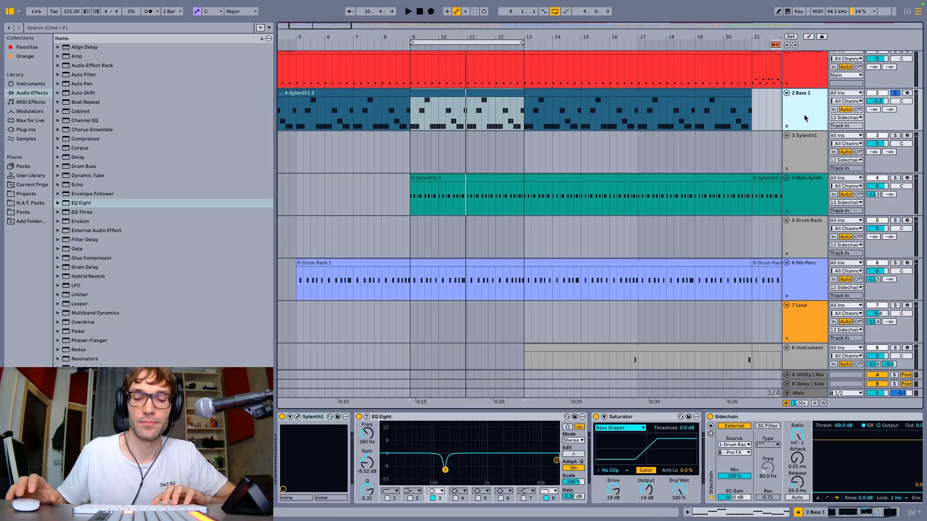
{"action": "key", "text": "space"}
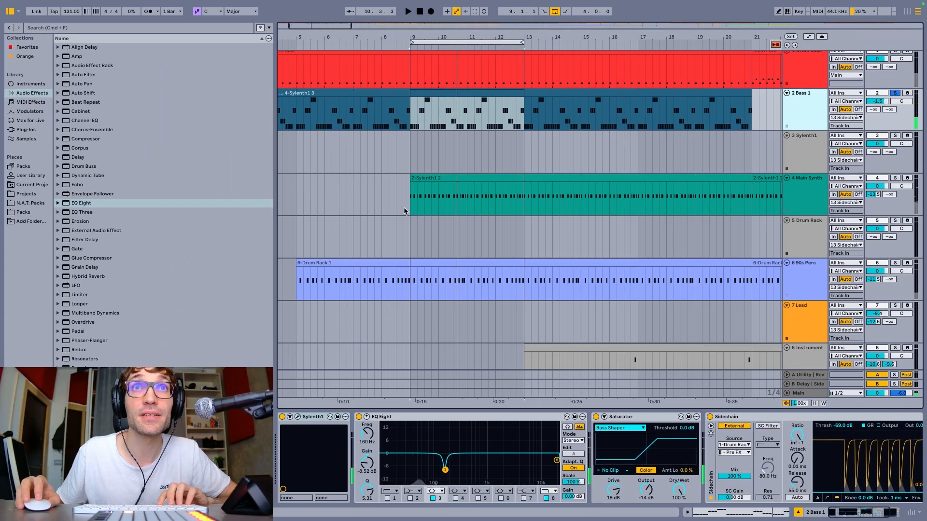
{"action": "key", "text": "space"}
Place the playback start at bar 9 on the 4 Main Synth track and listen to that track soloed.
{"action": "left_click", "coordinate": [410, 205]}
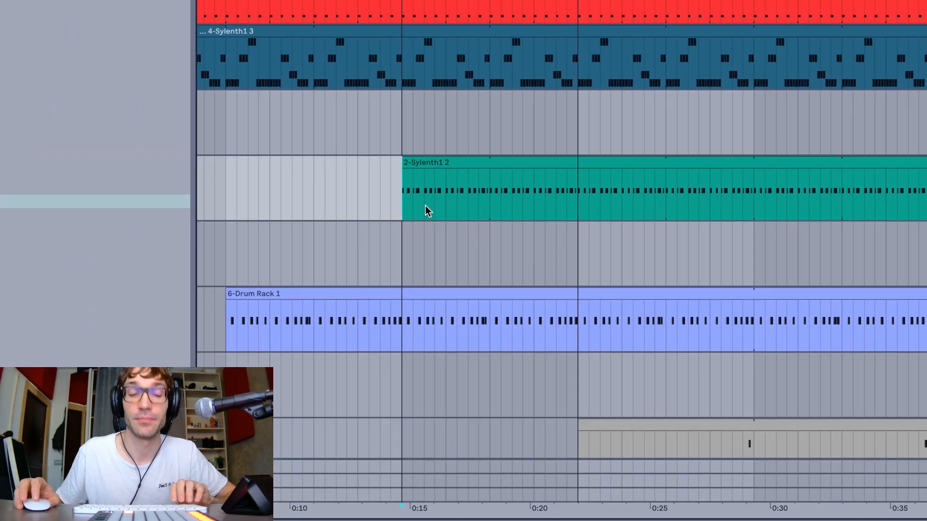
{"action": "key", "text": "space"}
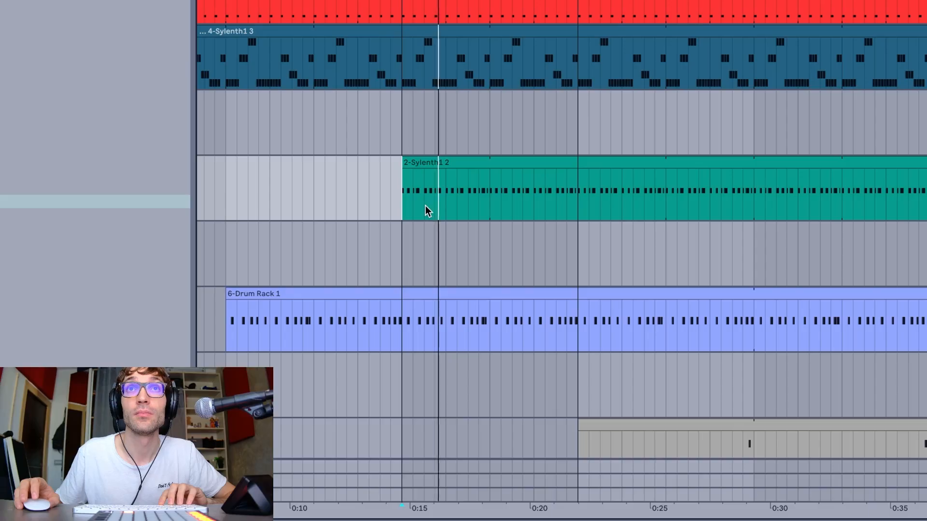
{"action": "key", "text": "space"}
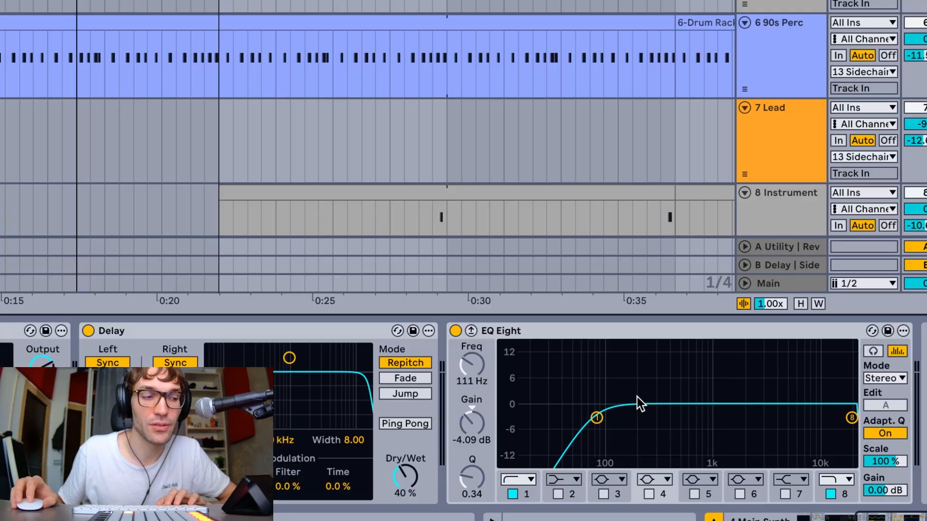
{"action": "key", "text": "space"}
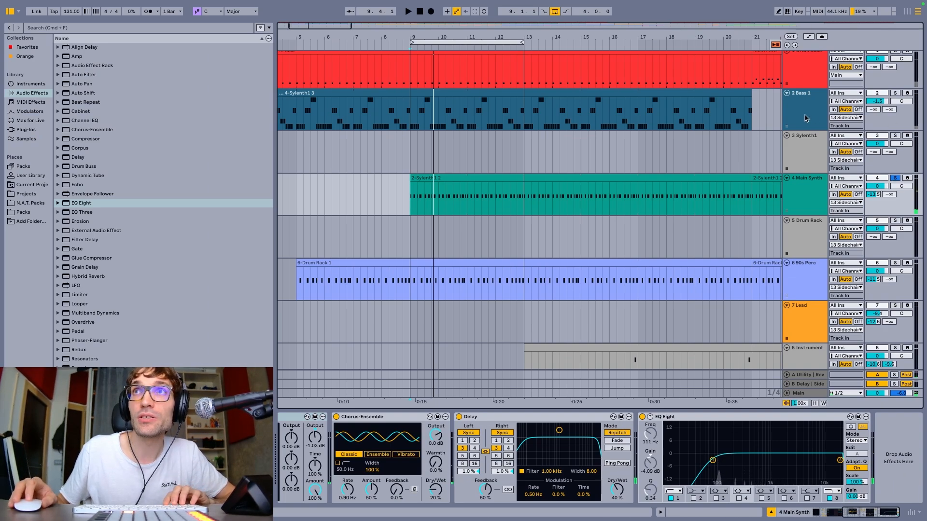
Play the 2 Bass 1 track soloed, and listen to it with 4 Main Synth soloed as well.
{"action": "left_click", "coordinate": [805, 118]}
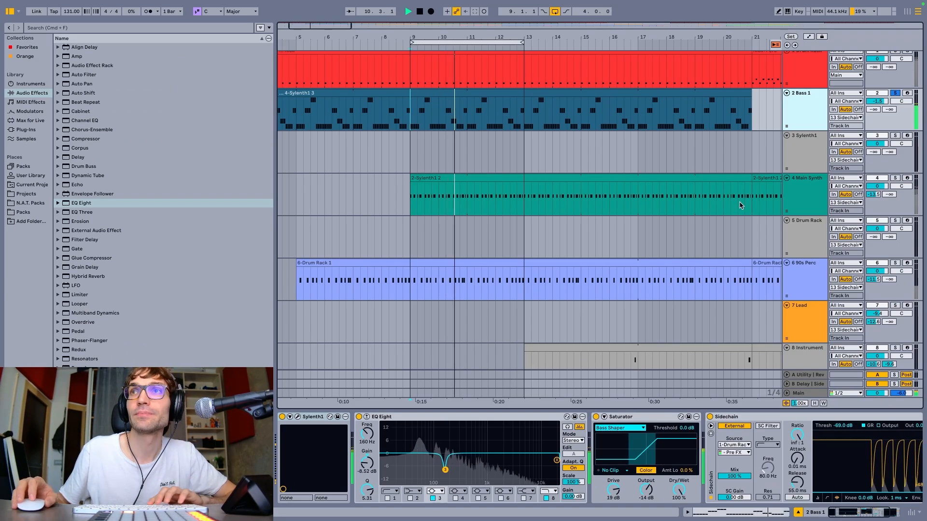
{"action": "left_click", "coordinate": [894, 178]}
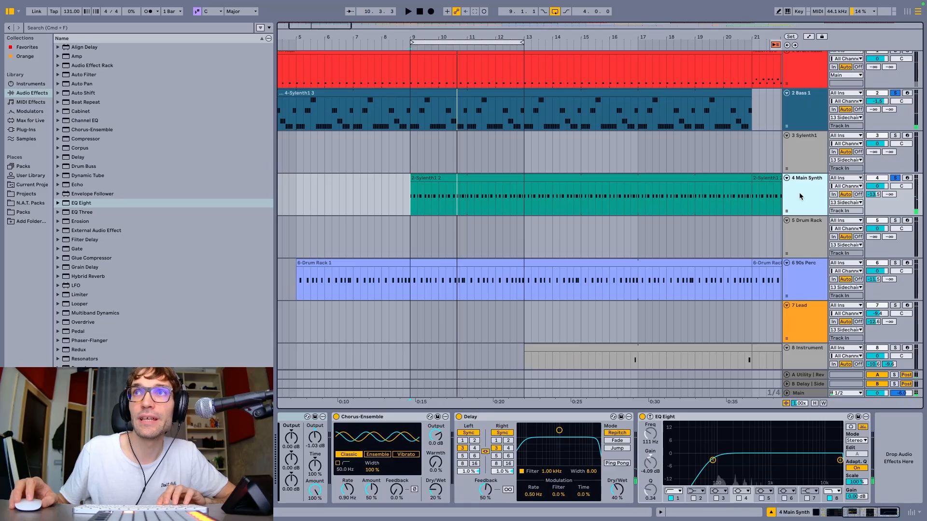
{"action": "key", "text": "space"}
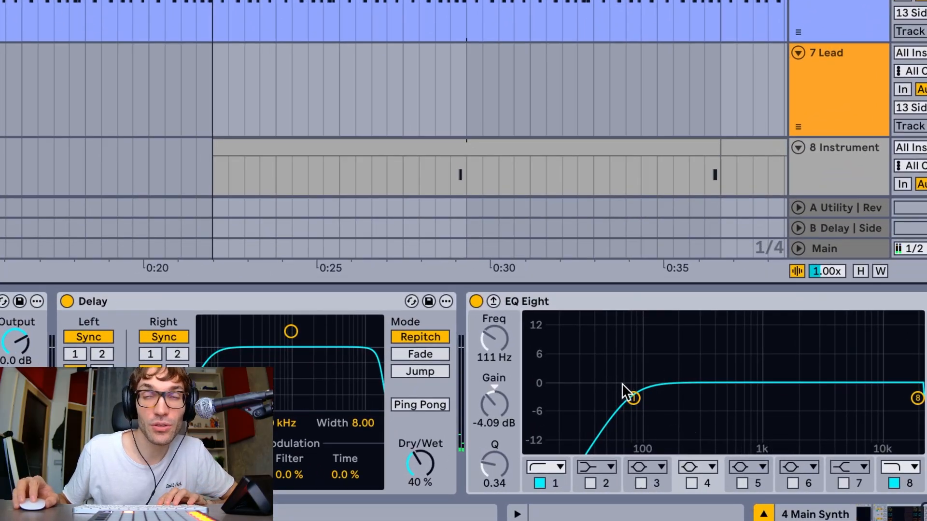
Enable band 4 in the Main Synth's EQ Eight and enlarge the EQ display while auditioning the full mix.
{"action": "left_click", "coordinate": [691, 483]}
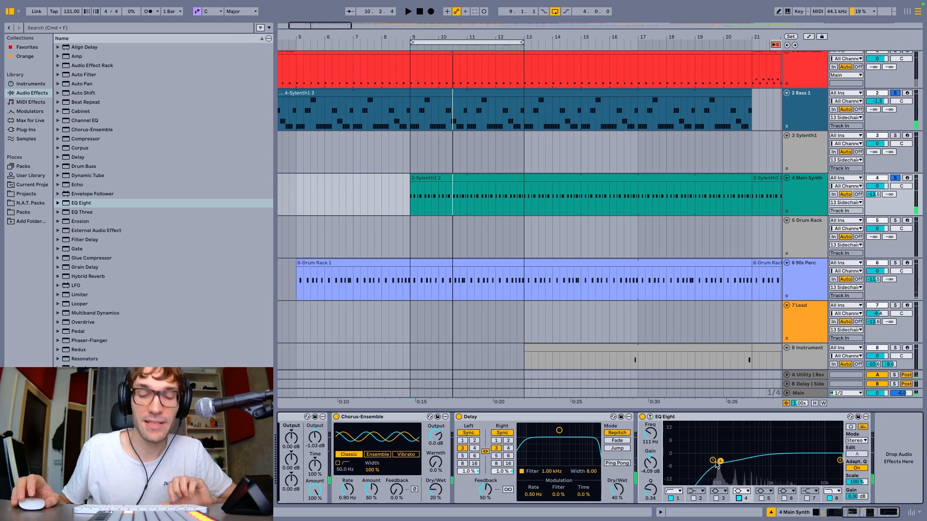
{"action": "key", "text": "space"}
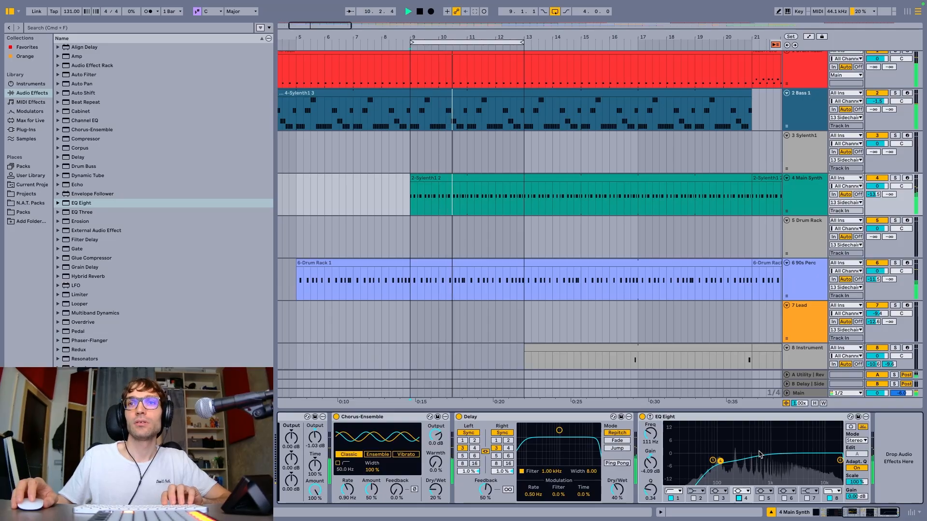
{"action": "left_click", "coordinate": [650, 416]}
{"action": "key", "text": "space"}
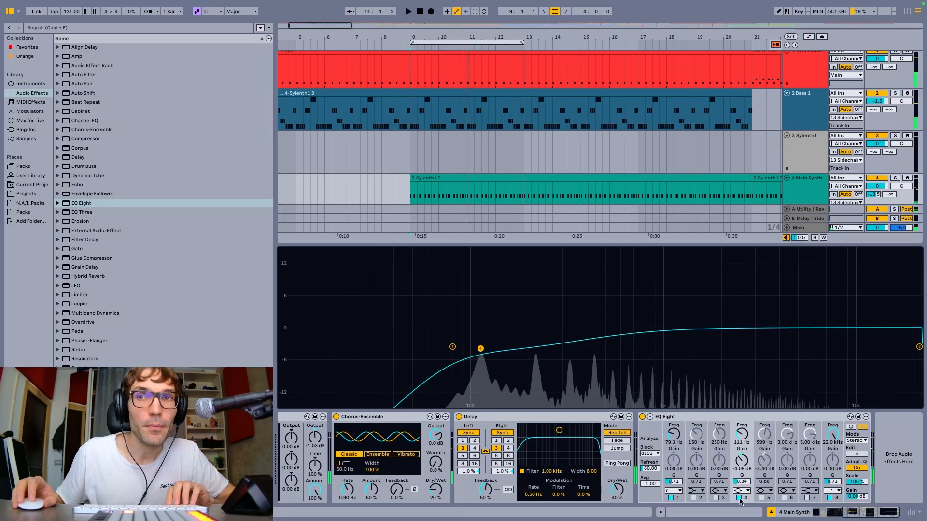
Compare the mix in playback with the Main Synth's EQ band 4 switched off and back on.
{"action": "left_click", "coordinate": [739, 497]}
{"action": "key", "text": "space"}
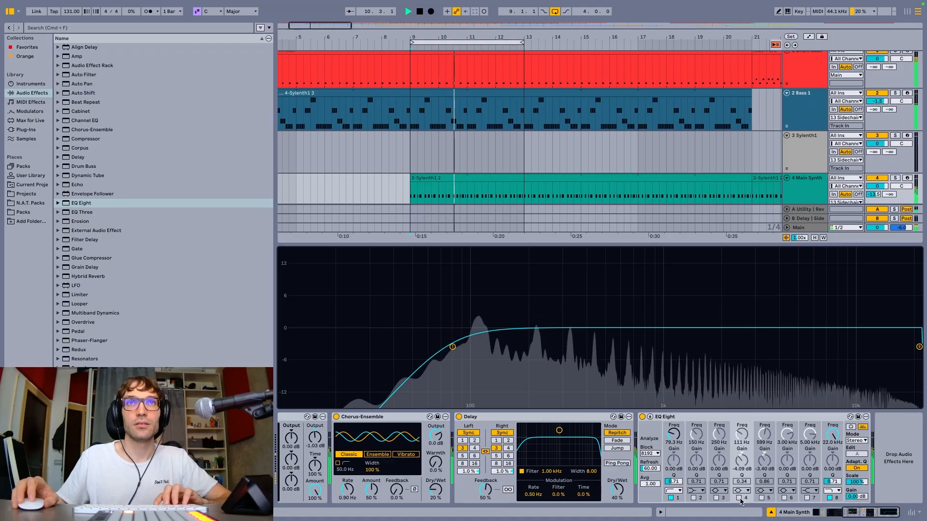
{"action": "key", "text": "space"}
{"action": "left_click", "coordinate": [739, 497]}
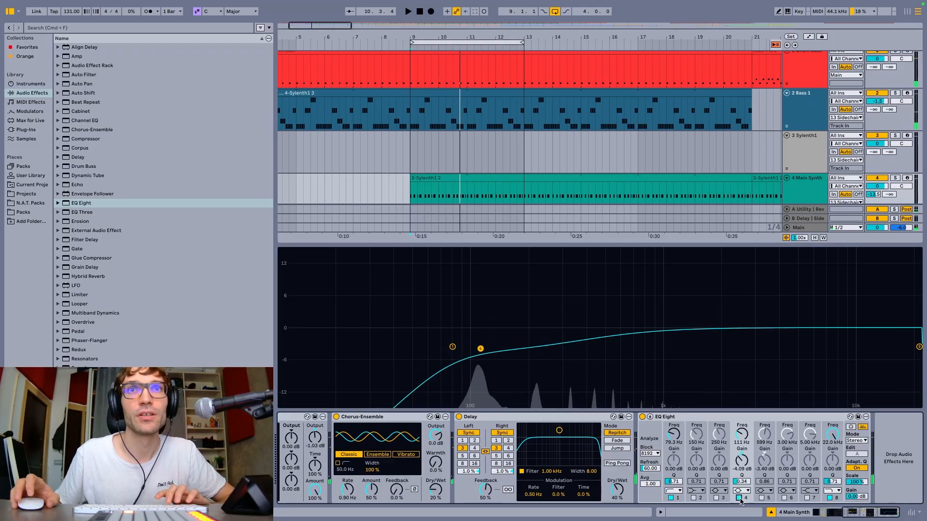
{"action": "key", "text": "space"}
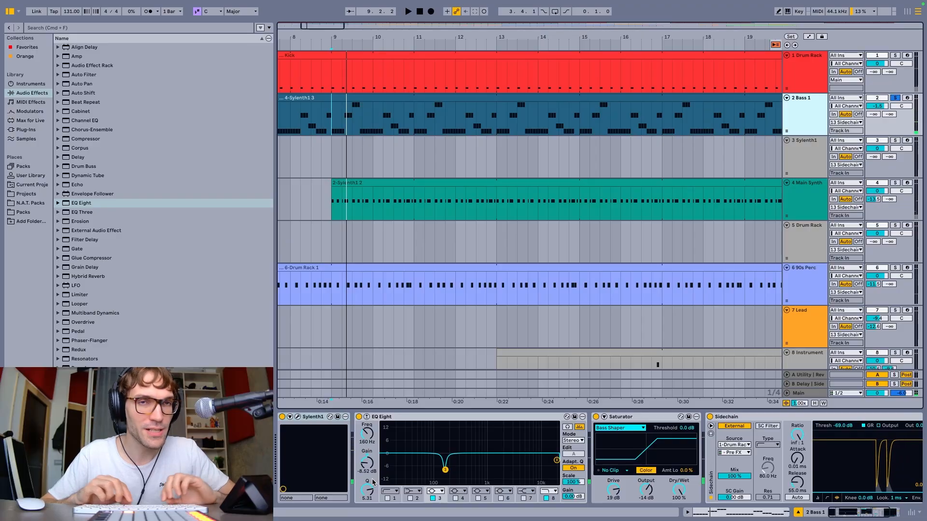
Compare the soloed Bass 1 track with its EQ band 3 switched off and with that 160 Hz band boosted to 9.52 dB.
{"action": "left_click", "coordinate": [433, 498]}
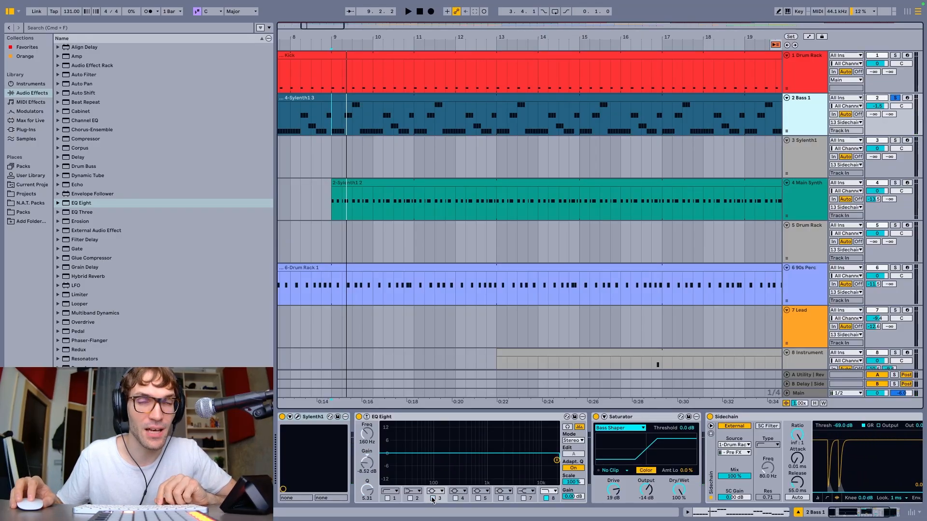
{"action": "key", "text": "space"}
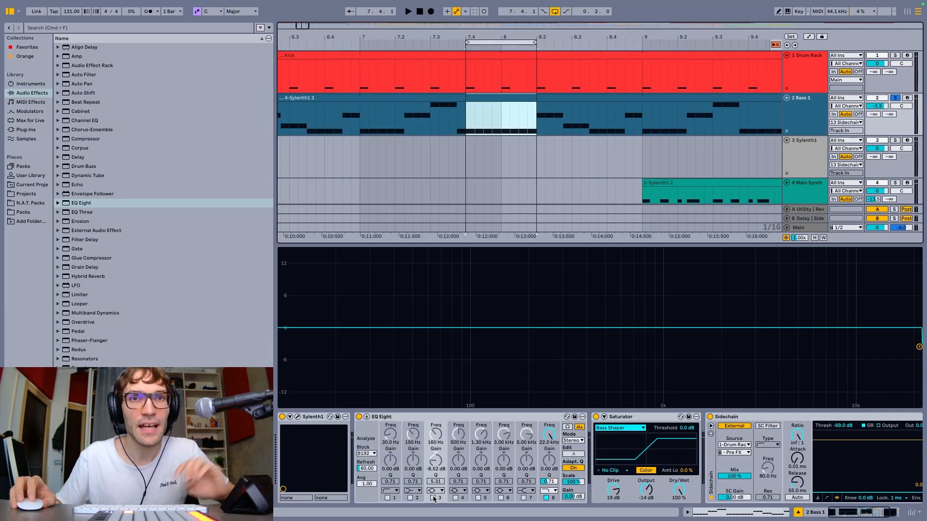
{"action": "left_click", "coordinate": [433, 498]}
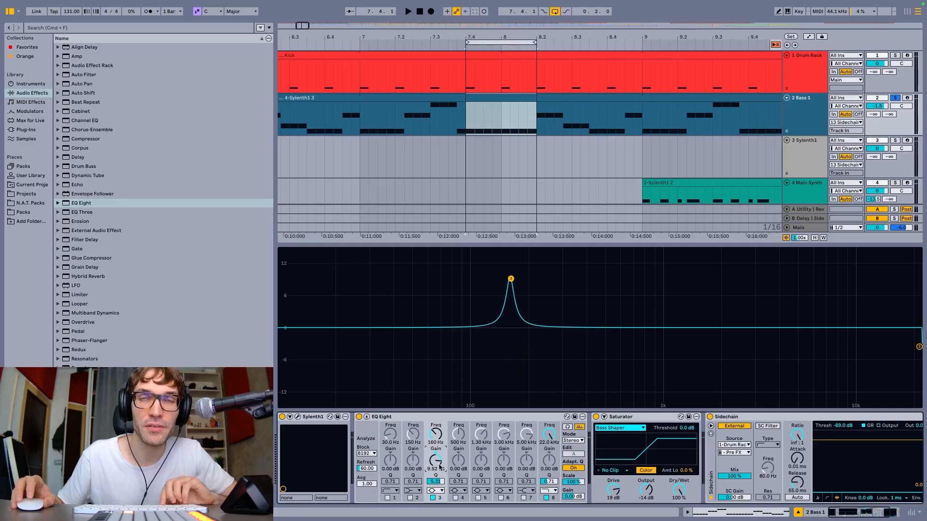
{"action": "key", "text": "space"}
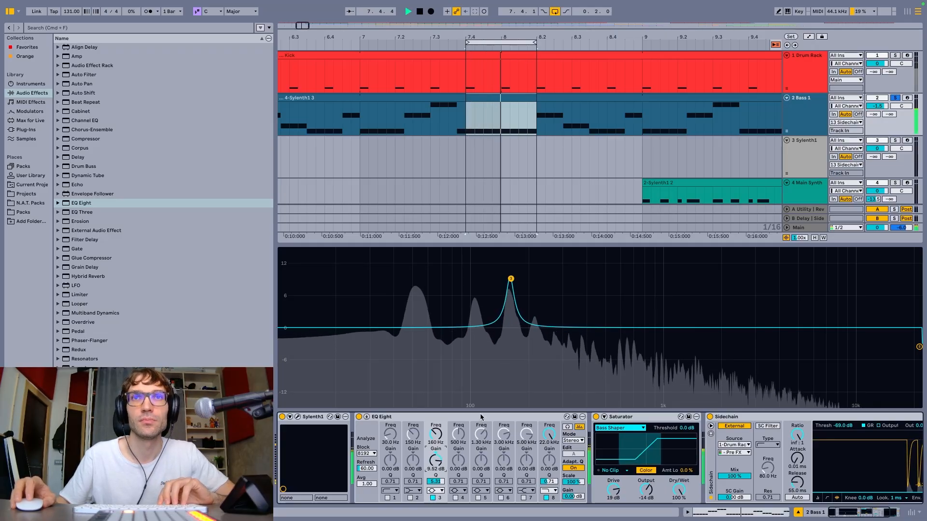
{"action": "key", "text": "space"}
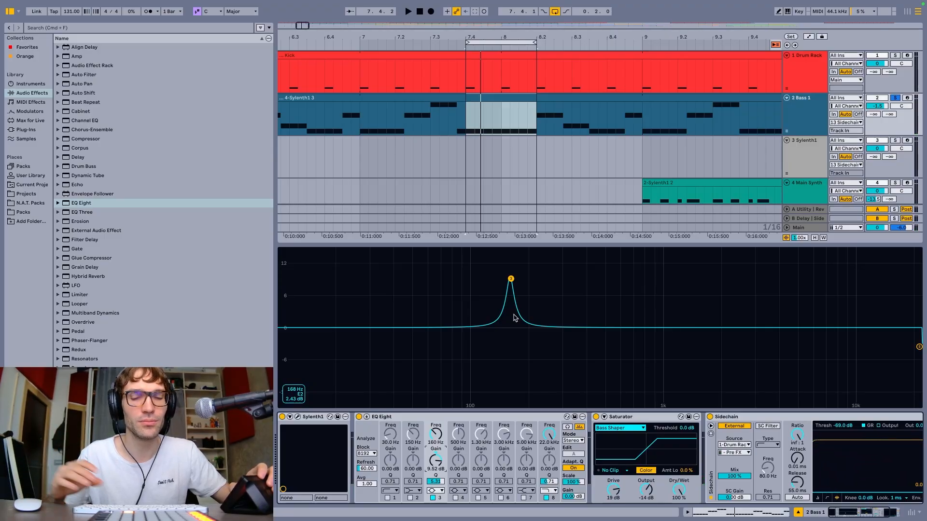
{"action": "key", "text": "space"}
{"action": "key", "text": "space"}
Audition the bass loop with EQ band 3 boosted to 15.0 dB, and set the band's gain back to -8.52 dB.
{"action": "left_click_drag", "start_coordinate": [435, 461], "coordinate": [435, 435]}
{"action": "key", "text": "space"}
{"action": "key", "text": "space"}
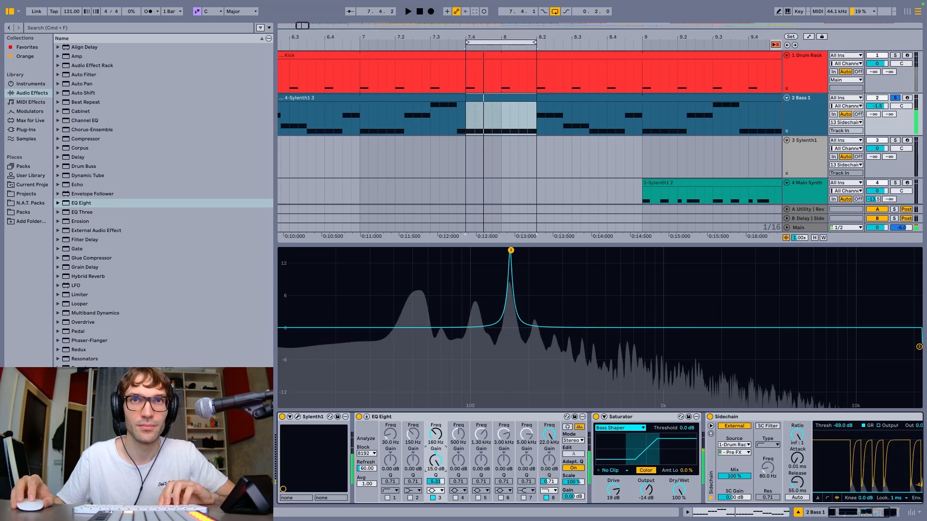
{"action": "key", "text": "super+z"}
{"action": "left_click_drag", "start_coordinate": [438, 469], "coordinate": [438, 516]}
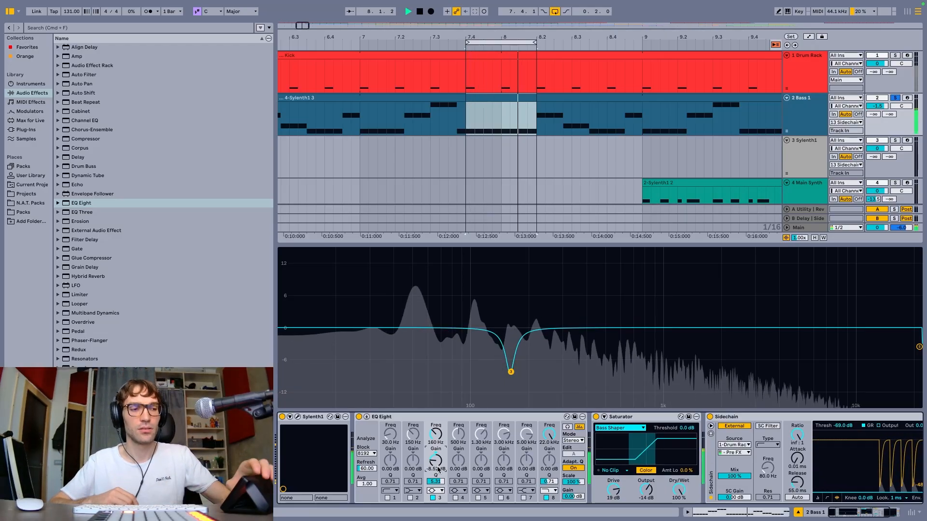
Compare the full mix in playback with Bass 1's EQ Eight bypassed and switched back on.
{"action": "left_click", "coordinate": [359, 416]}
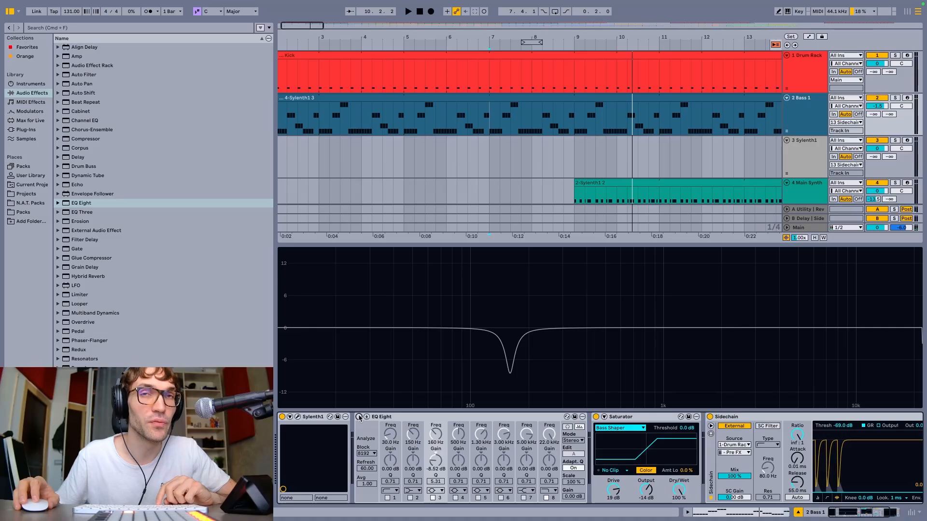
{"action": "key", "text": "space"}
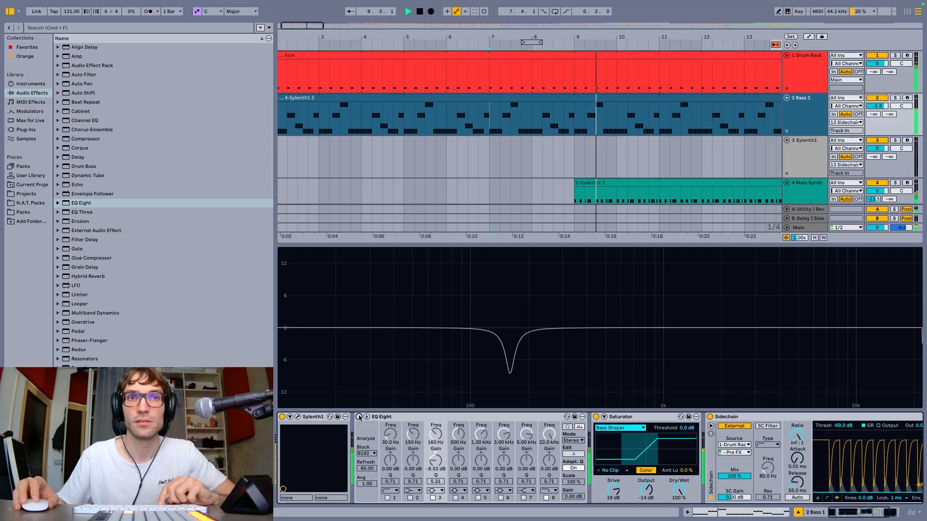
{"action": "key", "text": "space"}
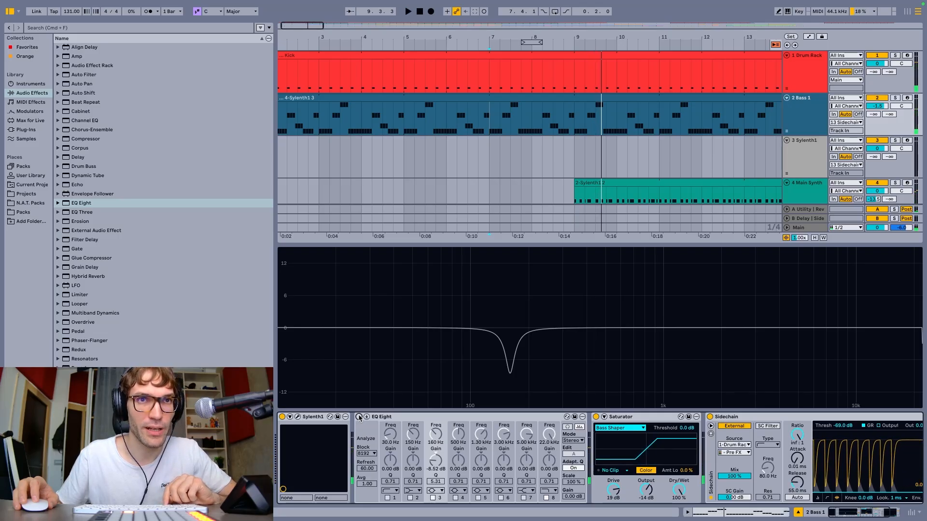
{"action": "left_click", "coordinate": [359, 417]}
{"action": "key", "text": "space"}
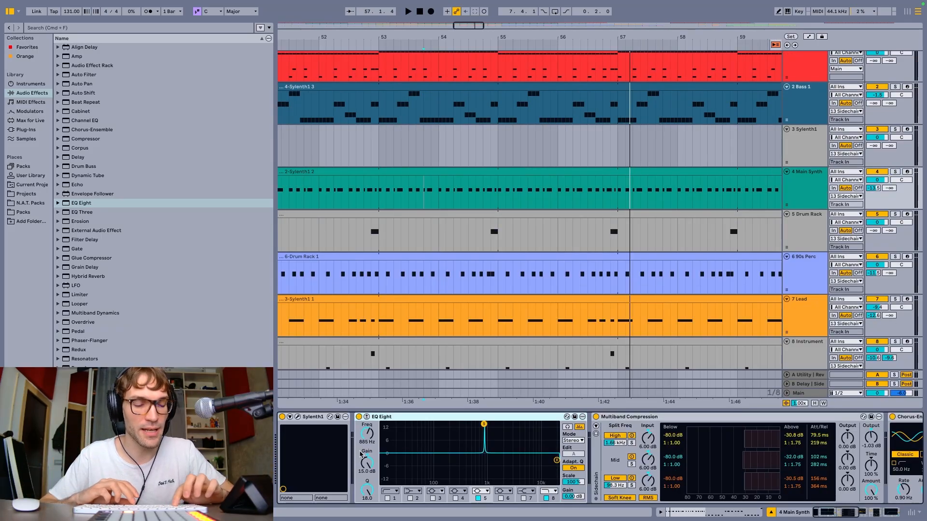
Play the full mix around bar 54, and listen to the 4 Main Synth track soloed there.
{"action": "key", "text": "space"}
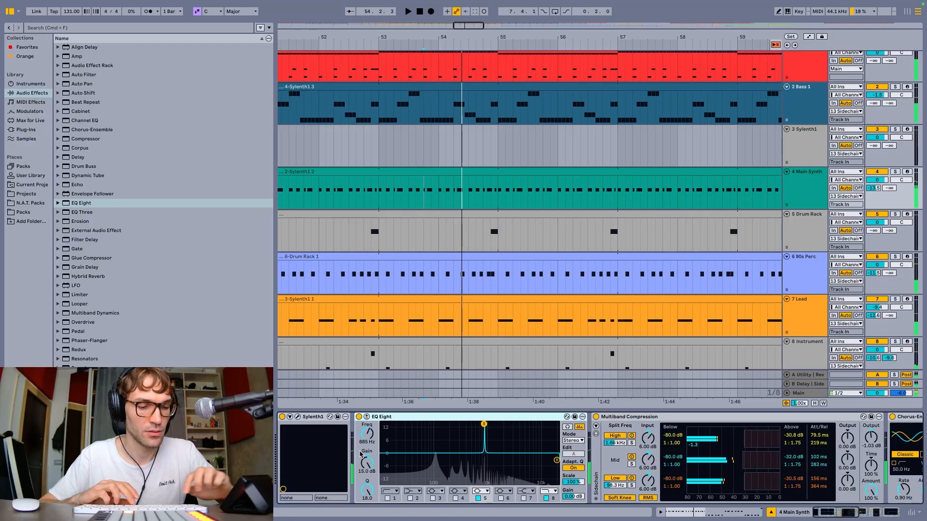
{"action": "key", "text": "s"}
{"action": "key", "text": "space"}
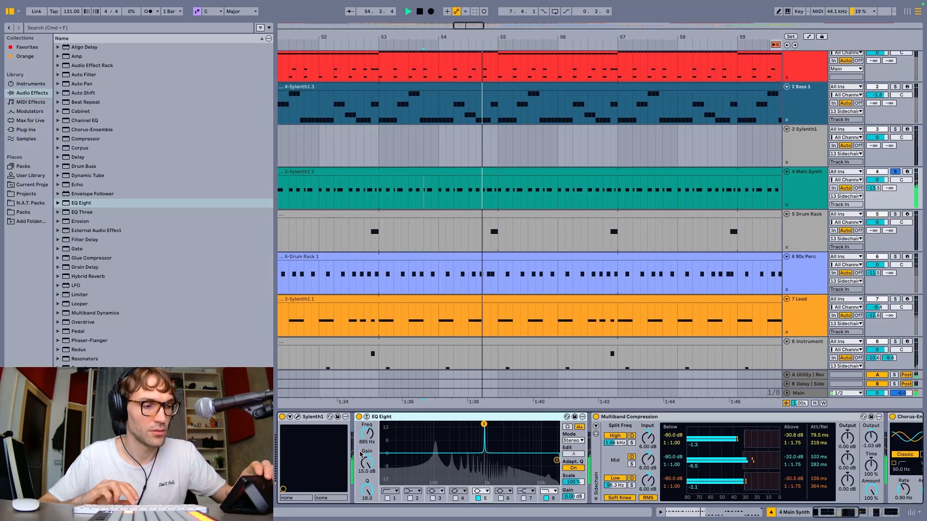
{"action": "key", "text": "space"}
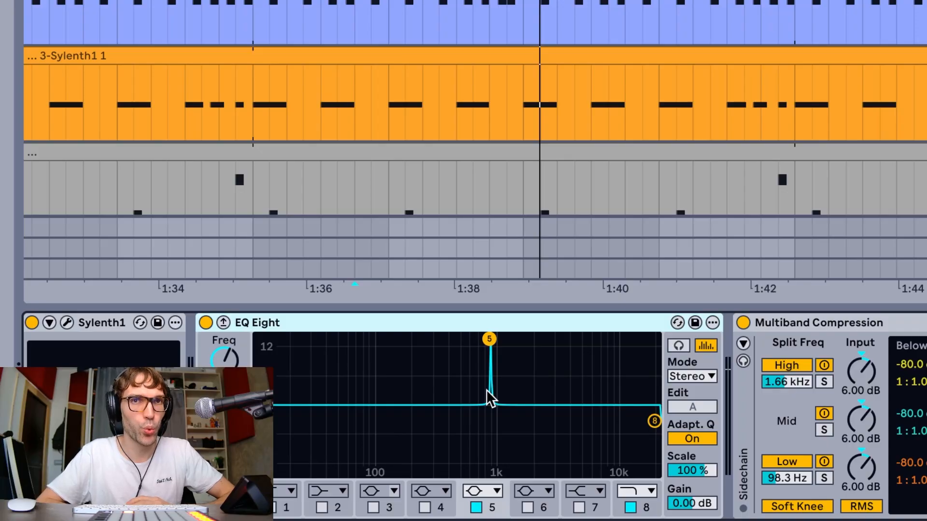
Audition the Main Synth with its narrow 885 Hz EQ band 5 boosted, cut and switched off, and enable the band again.
{"action": "key", "text": "space"}
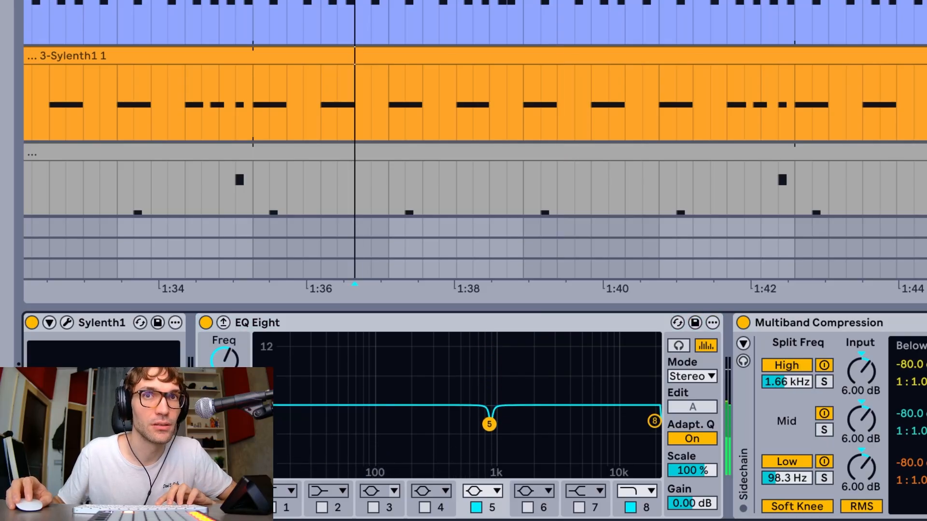
{"action": "key", "text": "space"}
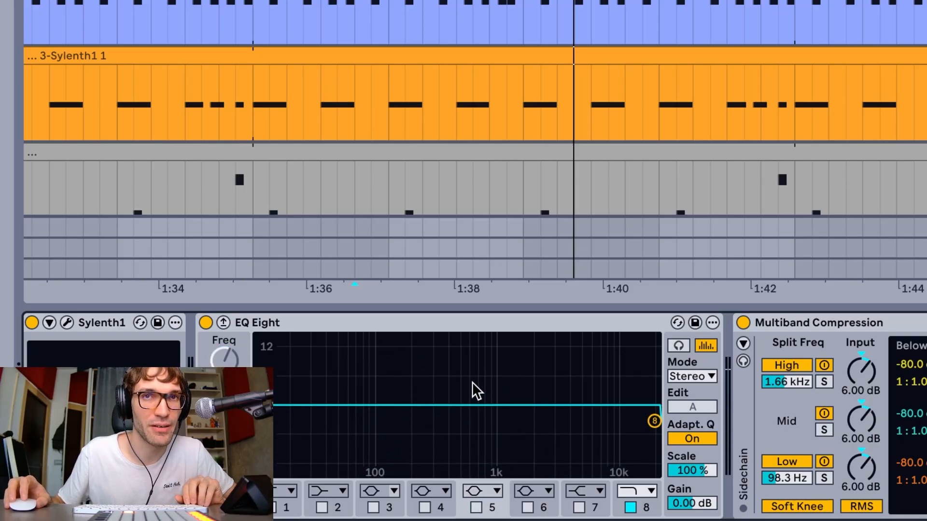
{"action": "left_click", "coordinate": [476, 507]}
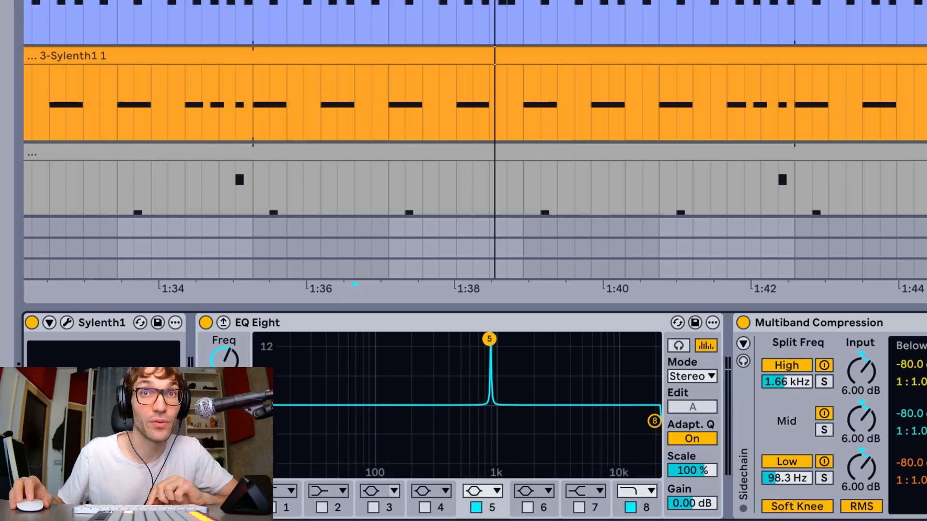
{"action": "key", "text": "space"}
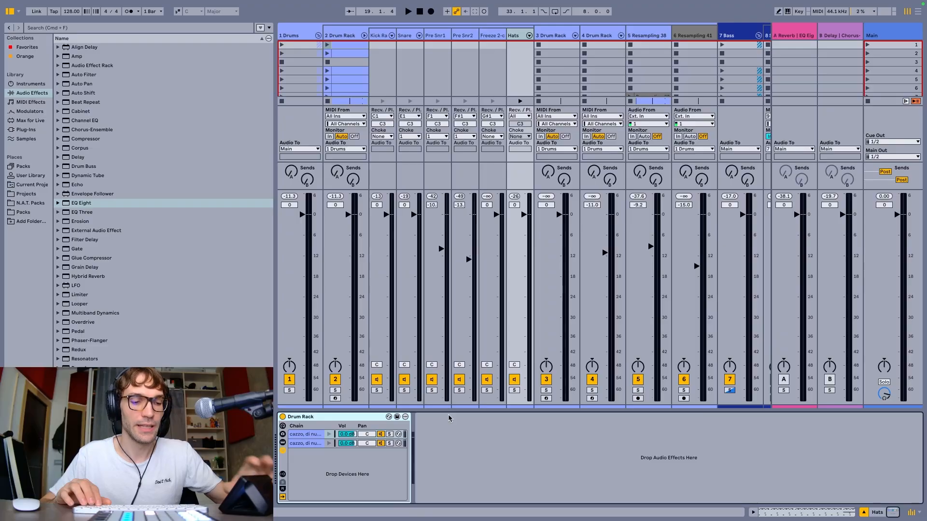
Play the full mix of the 128 BPM project, and listen to the 7 Bass group soloed.
{"action": "key", "text": "space"}
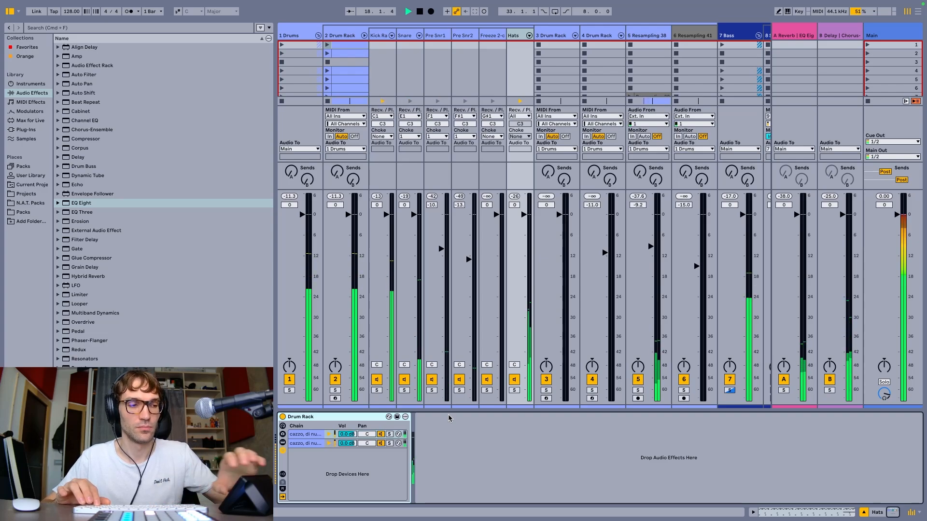
{"action": "key", "text": "space"}
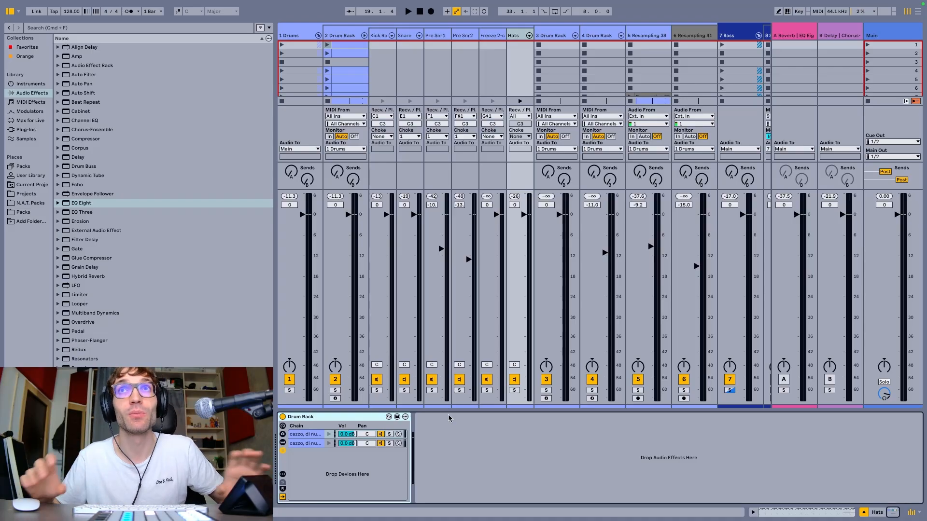
{"action": "scroll", "coordinate": [513, 281], "scroll_direction": "right", "scroll_amount": 5}
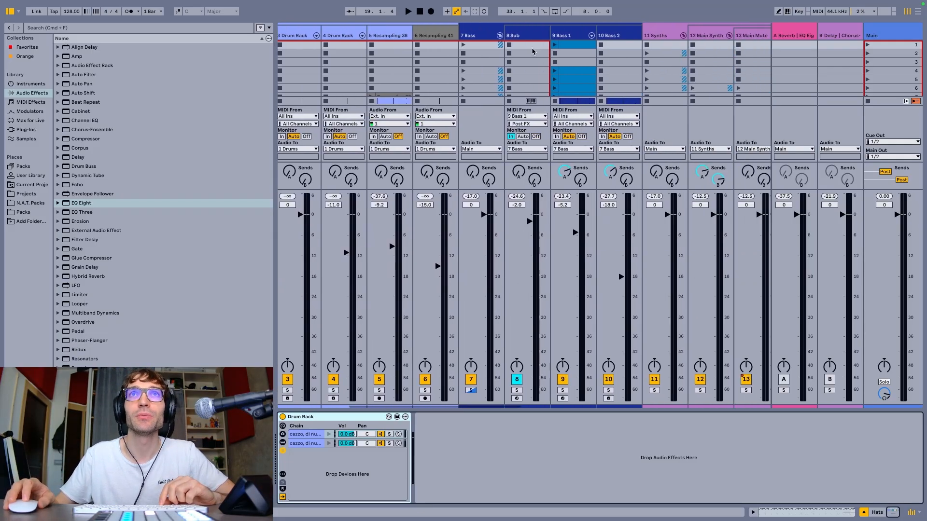
{"action": "left_click", "coordinate": [489, 36]}
{"action": "scroll", "coordinate": [489, 36], "scroll_direction": "left", "scroll_amount": 1}
{"action": "scroll", "coordinate": [488, 89], "scroll_direction": "right", "scroll_amount": 4}
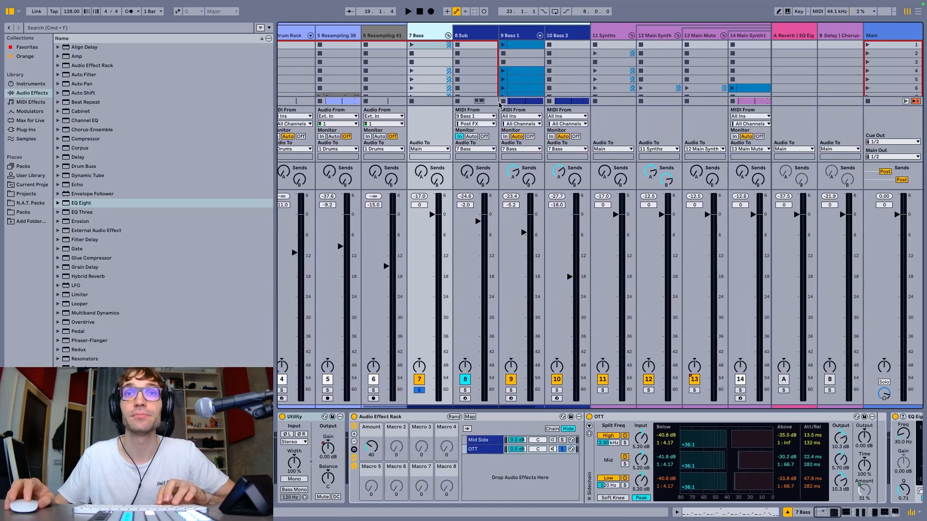
{"action": "key", "text": "space"}
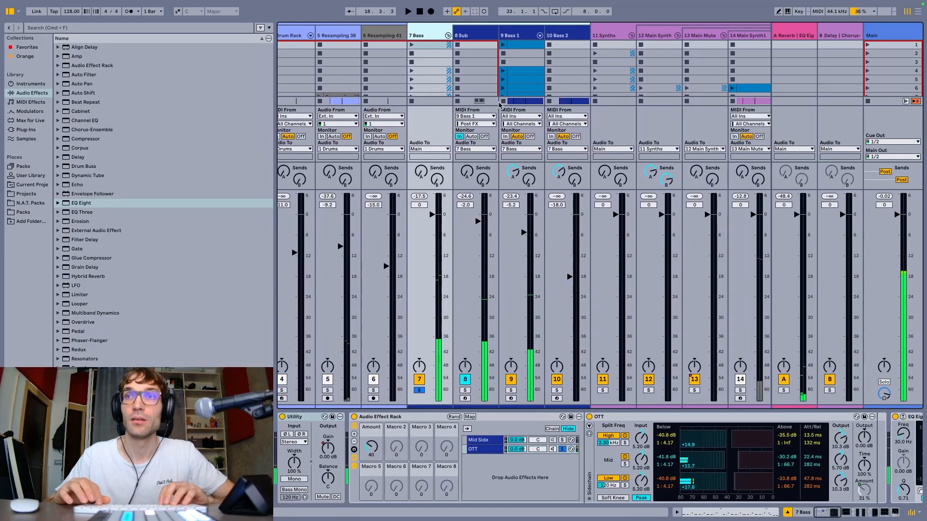
Solo the 11 Synths group and listen to it several times against its EQ Eight low cut.
{"action": "left_click", "coordinate": [598, 35]}
{"action": "scroll", "coordinate": [539, 118], "scroll_direction": "right", "scroll_amount": 7}
{"action": "key", "text": "space"}
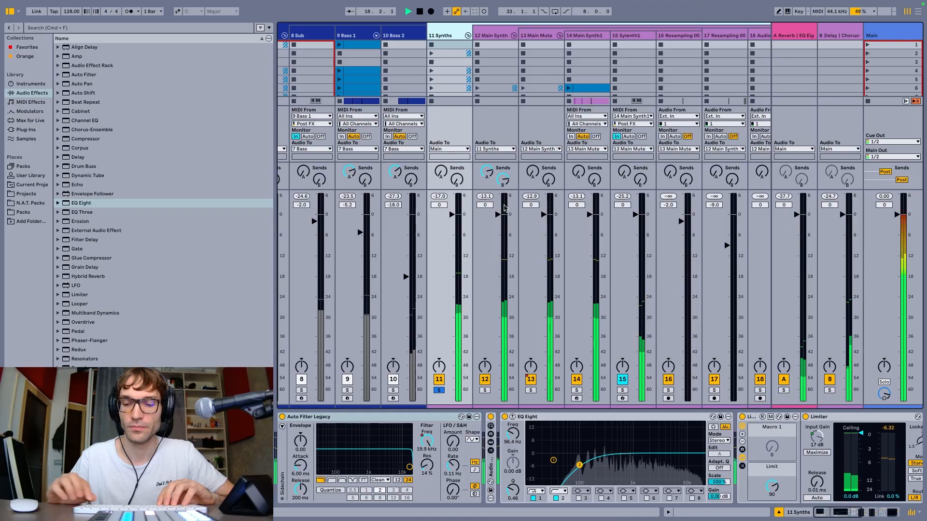
{"action": "key", "text": "space"}
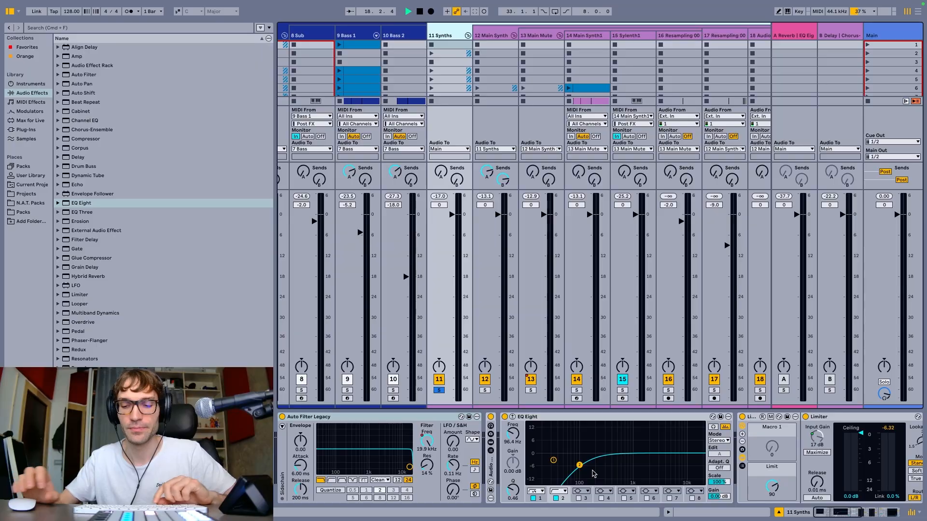
{"action": "key", "text": "space"}
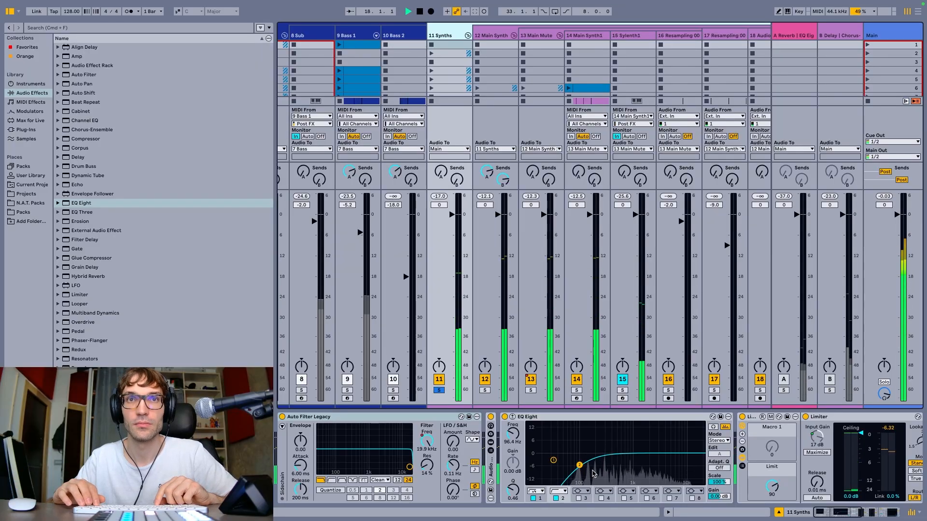
{"action": "key", "text": "space"}
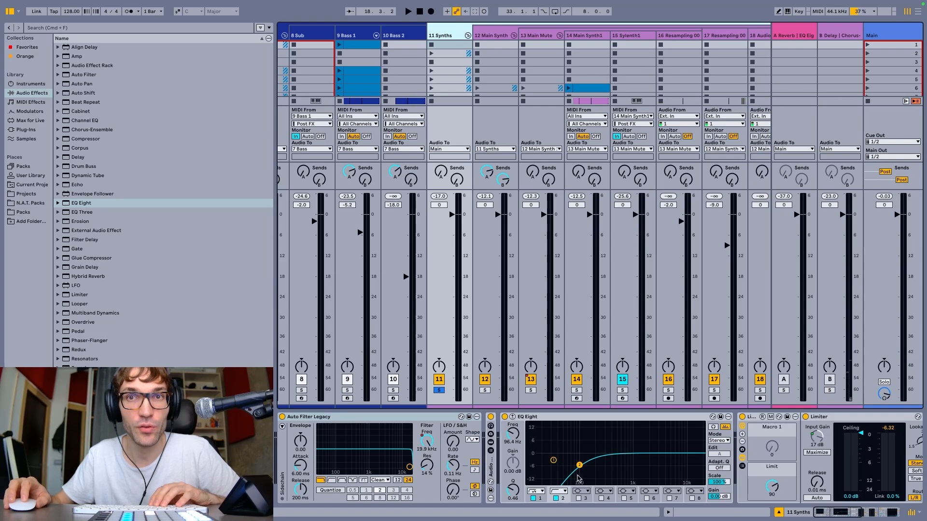
Compare the 11 Synths group in playback with its EQ Eight bypassed and switched back on.
{"action": "left_click", "coordinate": [505, 417]}
{"action": "key", "text": "space"}
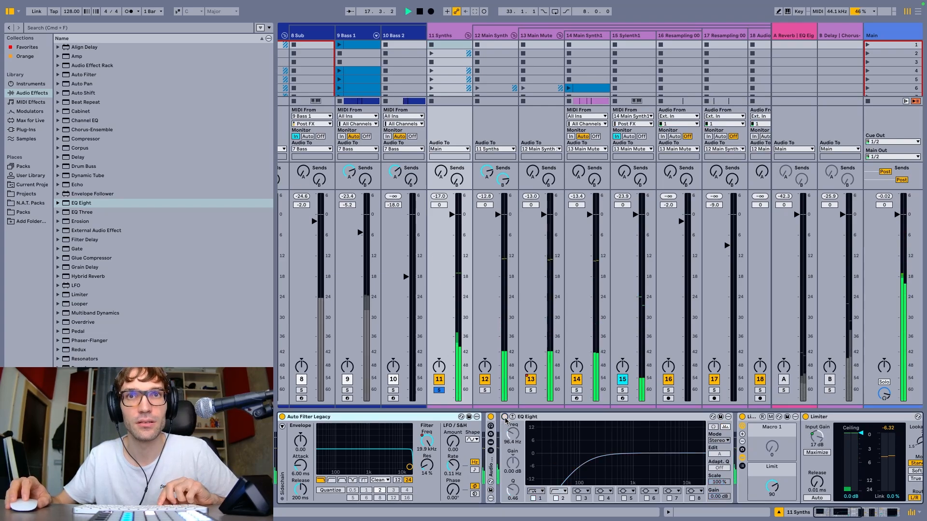
{"action": "left_click", "coordinate": [505, 417]}
{"action": "key", "text": "space"}
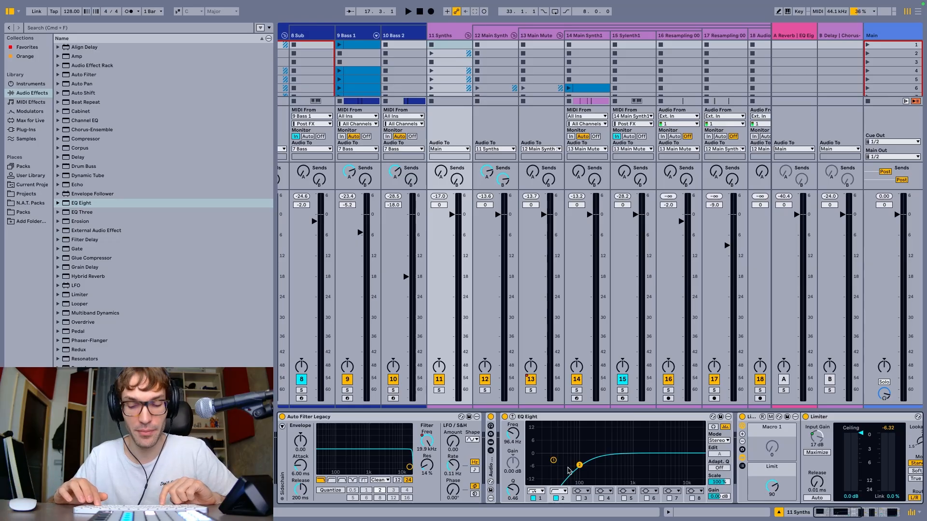
Raise the low-cut frequency of EQ band 2 on the 11 Synths group to 255 Hz while the full mix plays.
{"action": "key", "text": "space"}
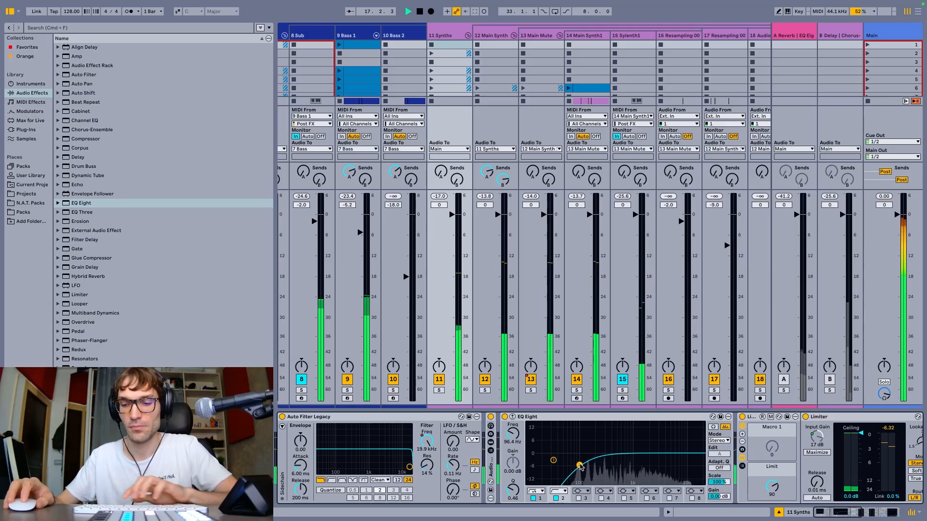
{"action": "left_click_drag", "start_coordinate": [580, 465], "coordinate": [602, 461]}
{"action": "key", "text": "space"}
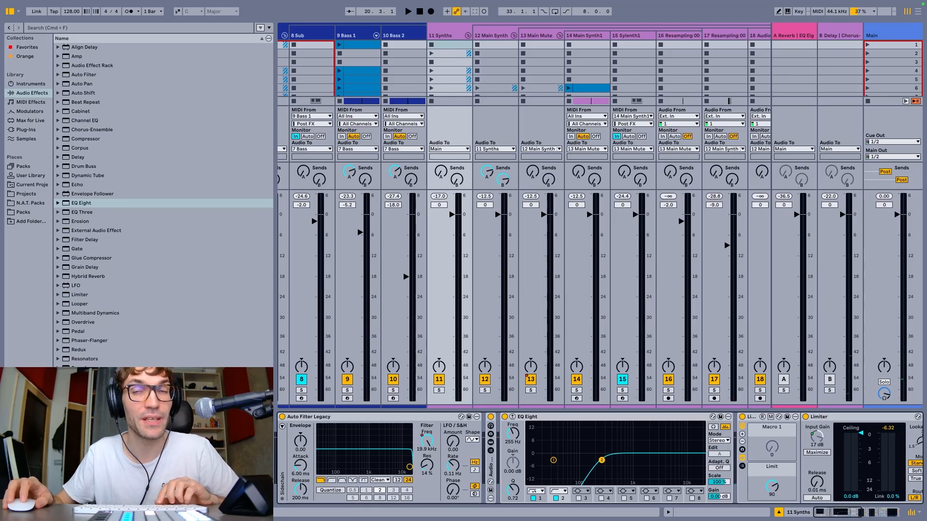
Lower the synth group's low-cut frequency to about 107 Hz during playback, comparing the settings by undoing and redoing the changes.
{"action": "key", "text": "space"}
{"action": "left_click_drag", "start_coordinate": [601, 460], "coordinate": [587, 460]}
{"action": "key", "text": "super+z"}
{"action": "key", "text": "super+z"}
{"action": "key", "text": "super+shift+z"}
{"action": "key", "text": "super+shift+z"}
{"action": "key", "text": "space"}
Play the 1 Drums group soloed, and listen to the 2 Drum Rack track soloed within it.
{"action": "scroll", "coordinate": [333, 308], "scroll_direction": "left", "scroll_amount": 10}
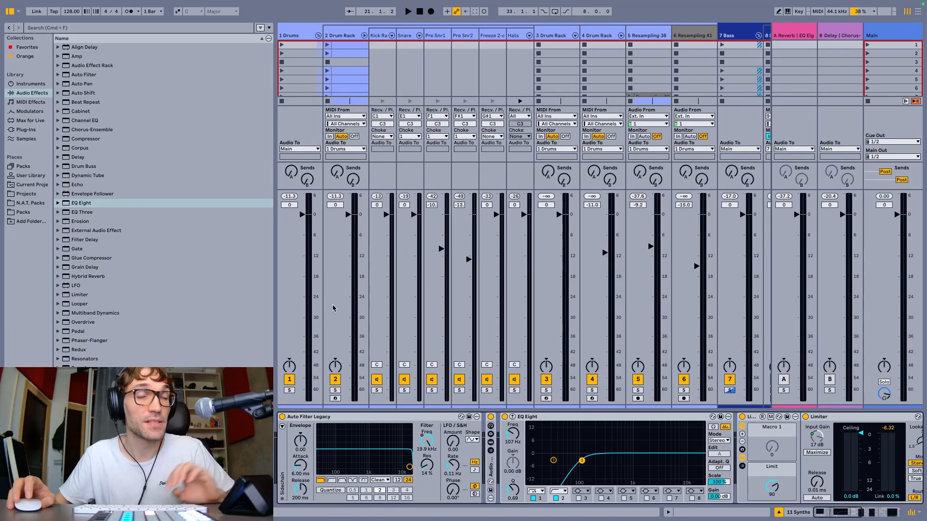
{"action": "left_click", "coordinate": [289, 390]}
{"action": "key", "text": "space"}
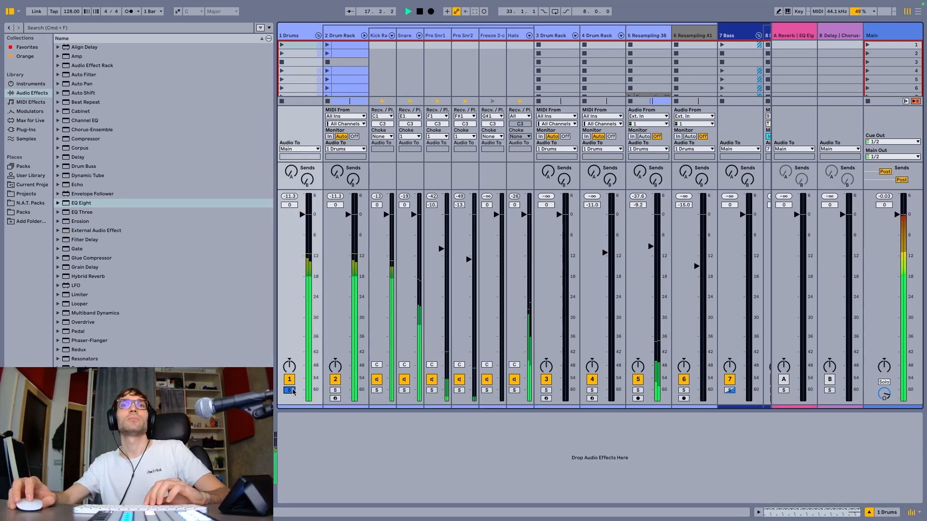
{"action": "left_click", "coordinate": [336, 390]}
{"action": "key", "text": "space"}
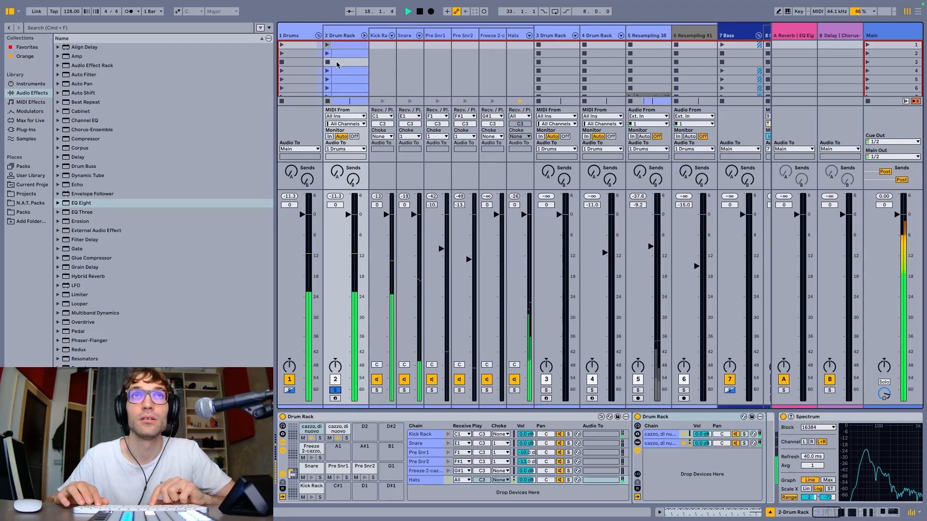
{"action": "key", "text": "space"}
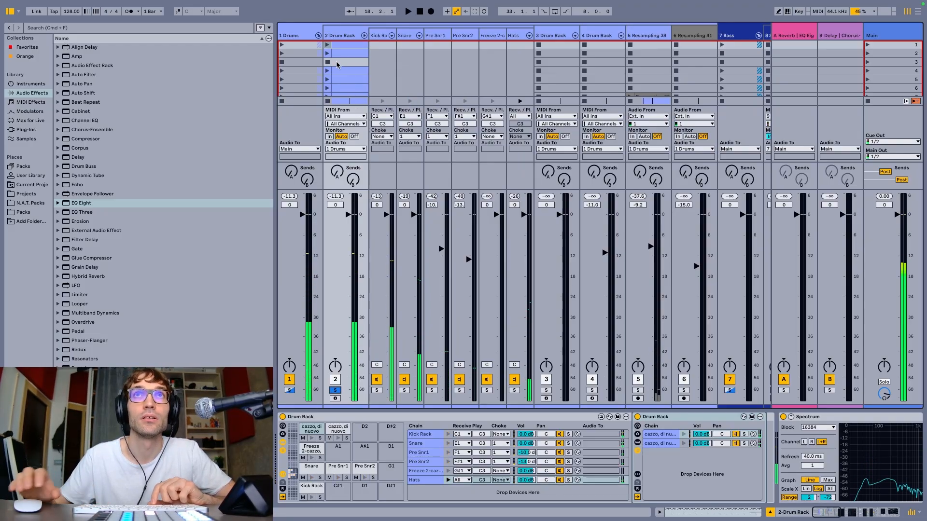
Solo the Hats chain of the 2 Drum Rack track and listen to it in playback.
{"action": "left_click", "coordinate": [515, 37]}
{"action": "key", "text": "space"}
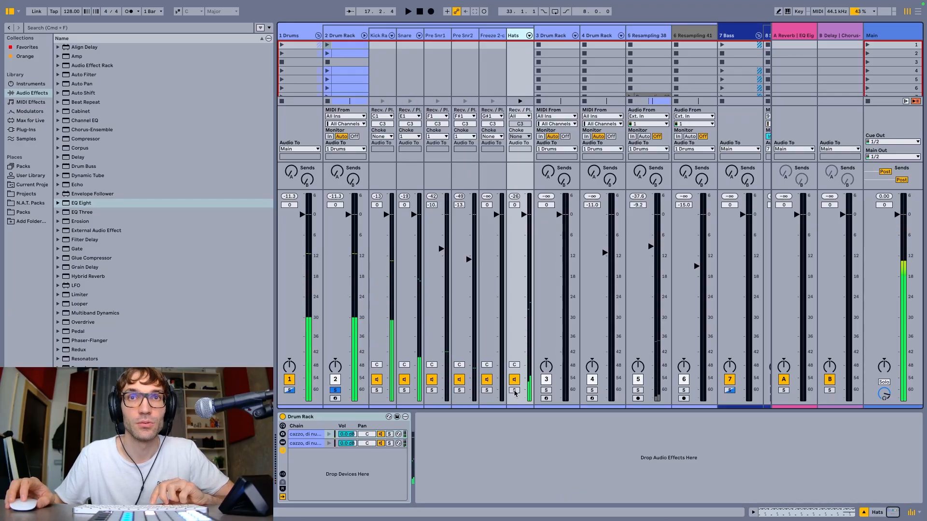
{"action": "left_click", "coordinate": [514, 392]}
{"action": "key", "text": "space"}
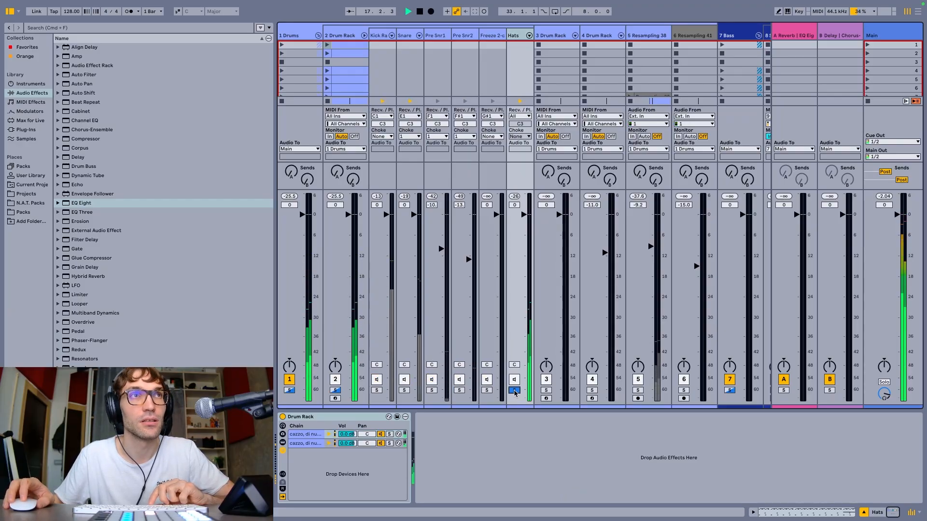
Add an EQ Eight to the Hats chain, enlarge its display and play the hats to see their spectrum.
{"action": "left_click_drag", "start_coordinate": [89, 204], "coordinate": [451, 439]}
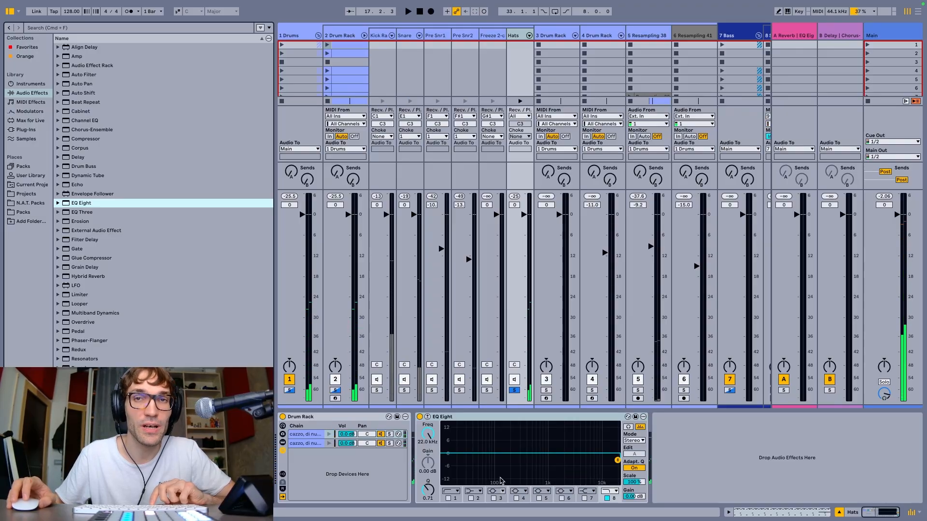
{"action": "double_click", "coordinate": [534, 474]}
{"action": "key", "text": "space"}
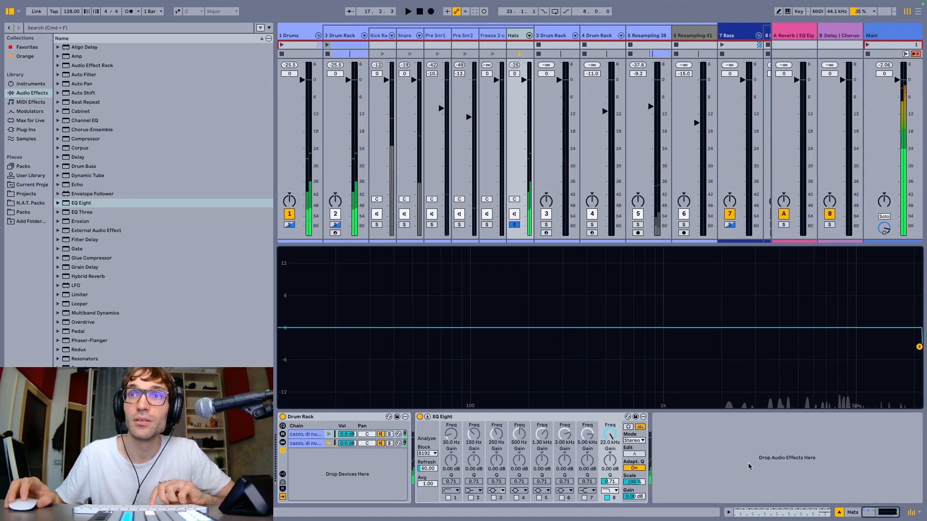
{"action": "key", "text": "space"}
{"action": "key", "text": "space"}
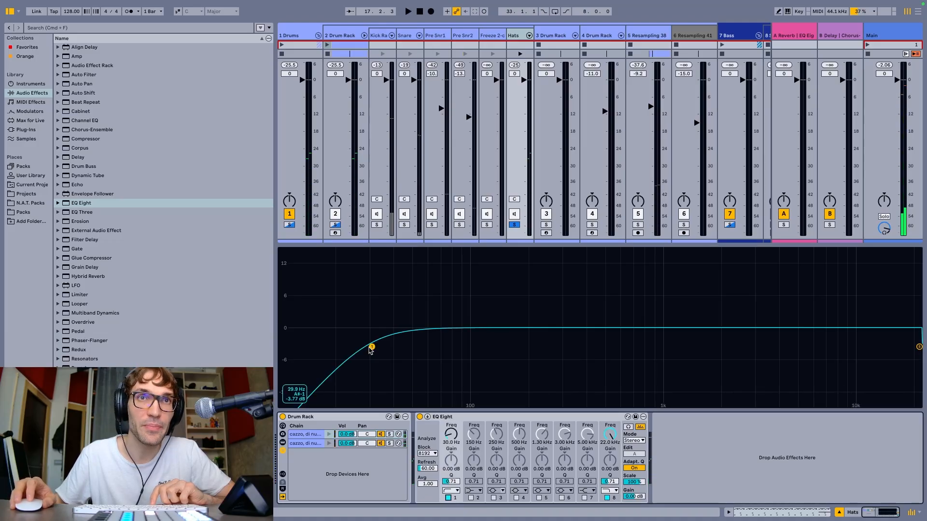
Raise the low-cut frequency of EQ band 1 on the Hats chain to 1.10 kHz during playback, and collapse the enlarged display.
{"action": "key", "text": "space"}
{"action": "left_click_drag", "start_coordinate": [370, 350], "coordinate": [671, 350]}
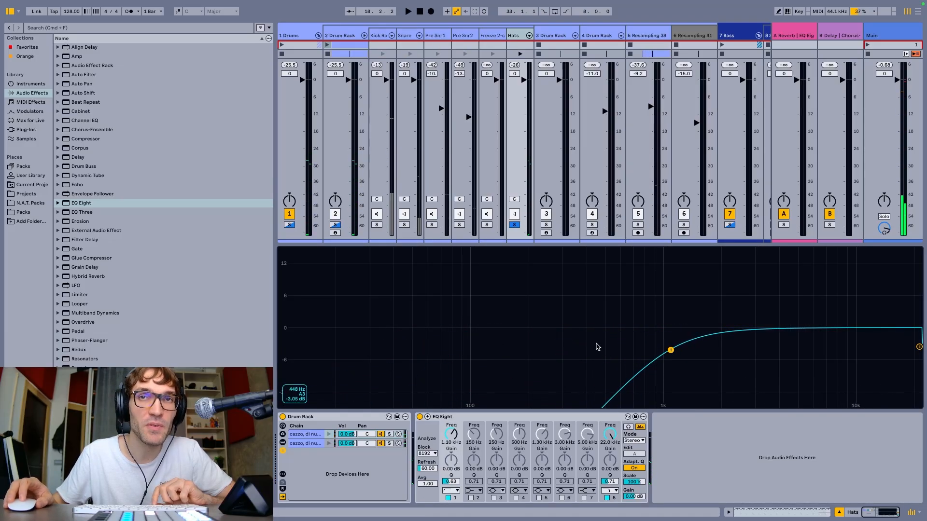
{"action": "double_click", "coordinate": [563, 334]}
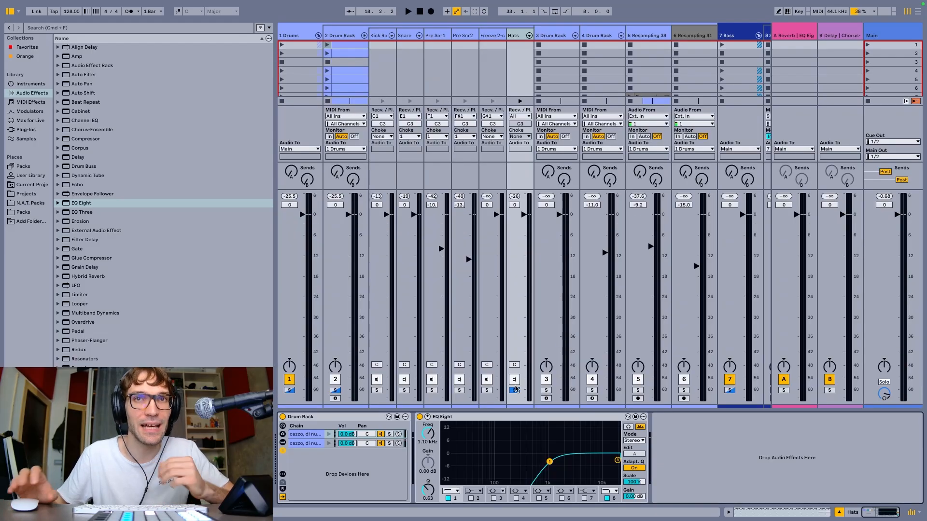
Solo the 2 Drum Rack track and compare it in playback with the Hats low cut switched off and back on.
{"action": "left_click", "coordinate": [289, 391]}
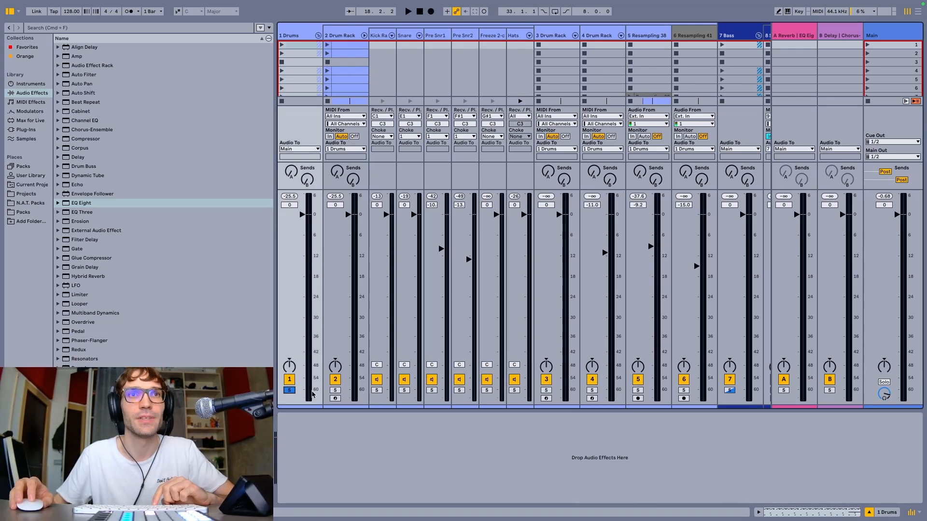
{"action": "left_click", "coordinate": [338, 391]}
{"action": "left_click", "coordinate": [521, 35]}
{"action": "key", "text": "space"}
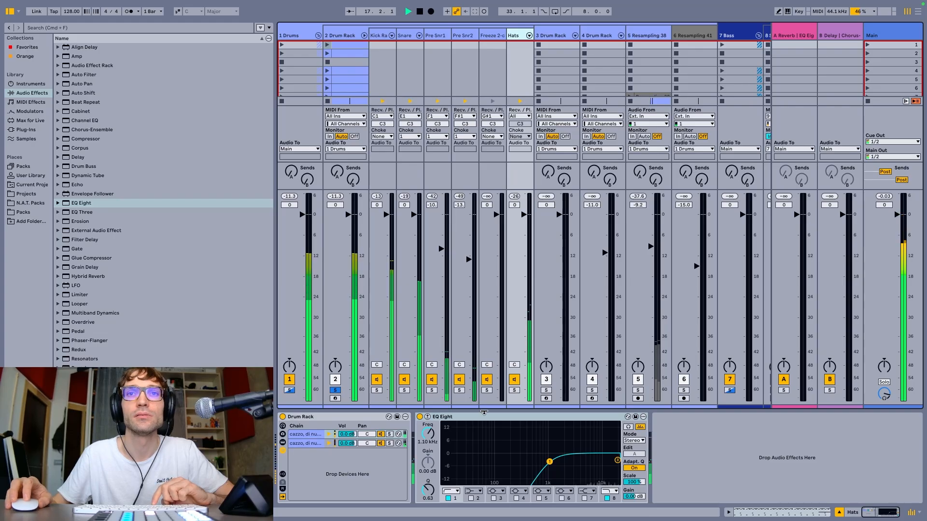
{"action": "left_click", "coordinate": [448, 499]}
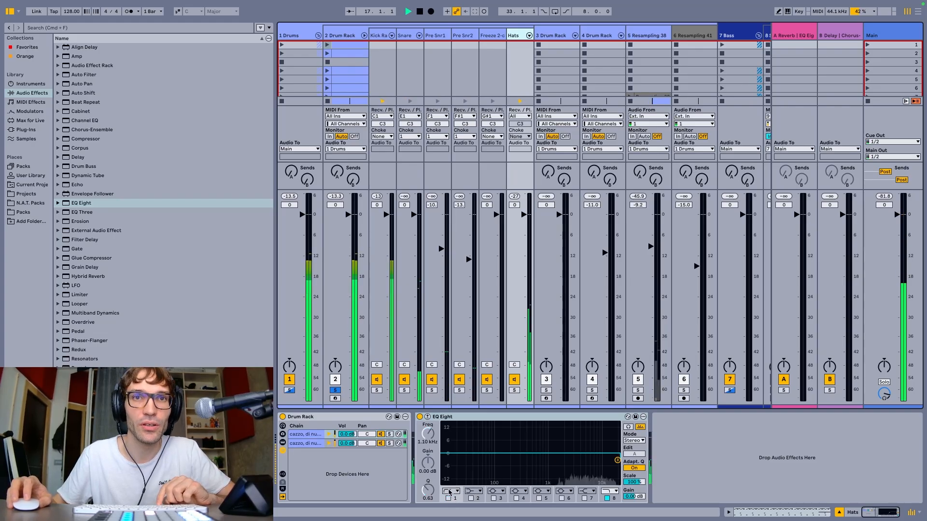
{"action": "left_click", "coordinate": [449, 499]}
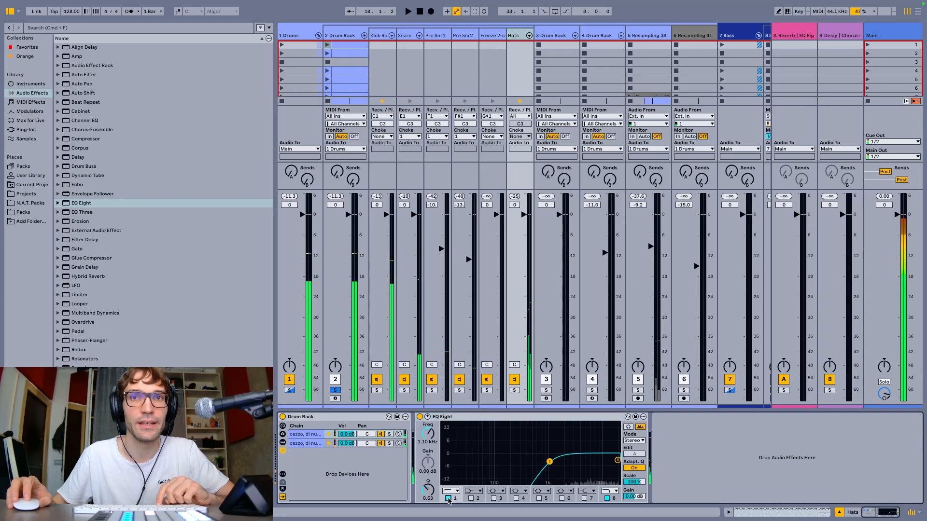
Raise the Hats low-cut frequency to 1.63 kHz, unsolo the drum rack and fine-tune the cut slightly lower during playback.
{"action": "mouse_move", "coordinate": [549, 462]}
{"action": "left_mouse_down"}
{"action": "mouse_move", "coordinate": [474, 458]}
{"action": "mouse_move", "coordinate": [561, 461]}
{"action": "left_mouse_up"}
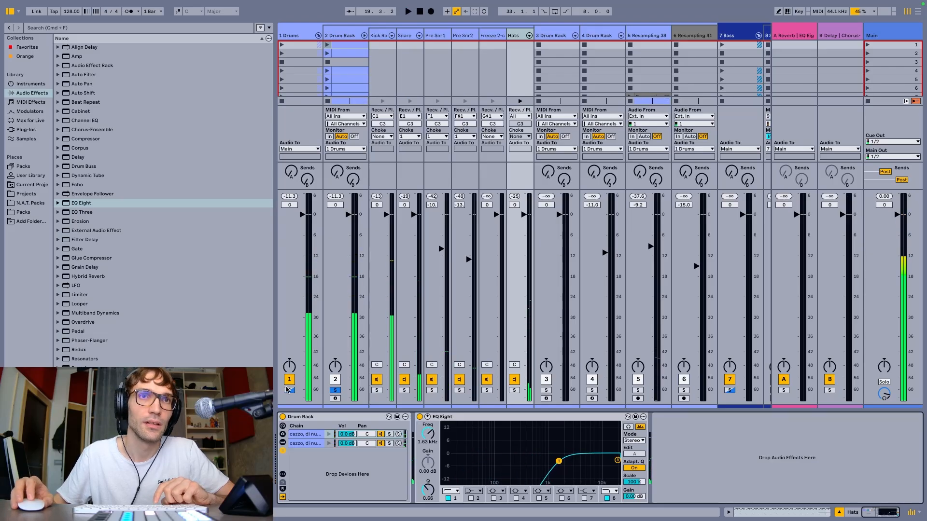
{"action": "left_click", "coordinate": [334, 390]}
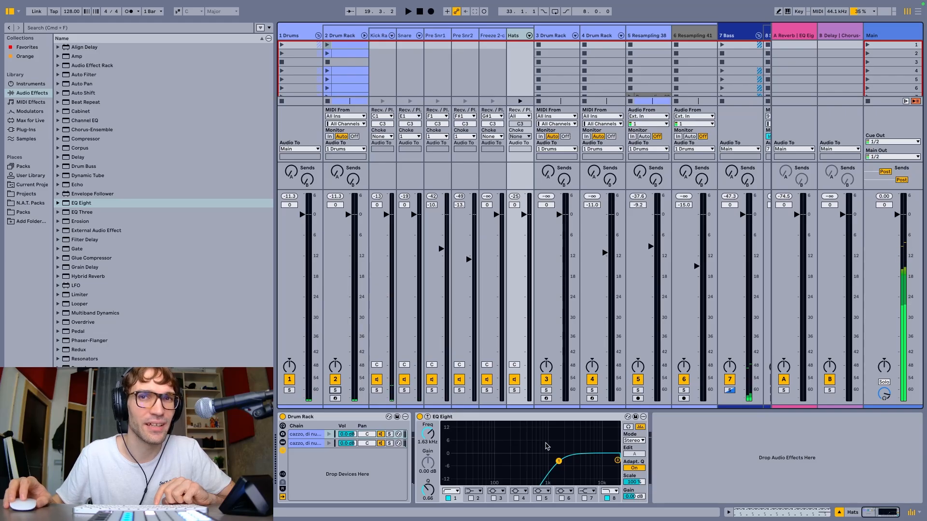
{"action": "key", "text": "space"}
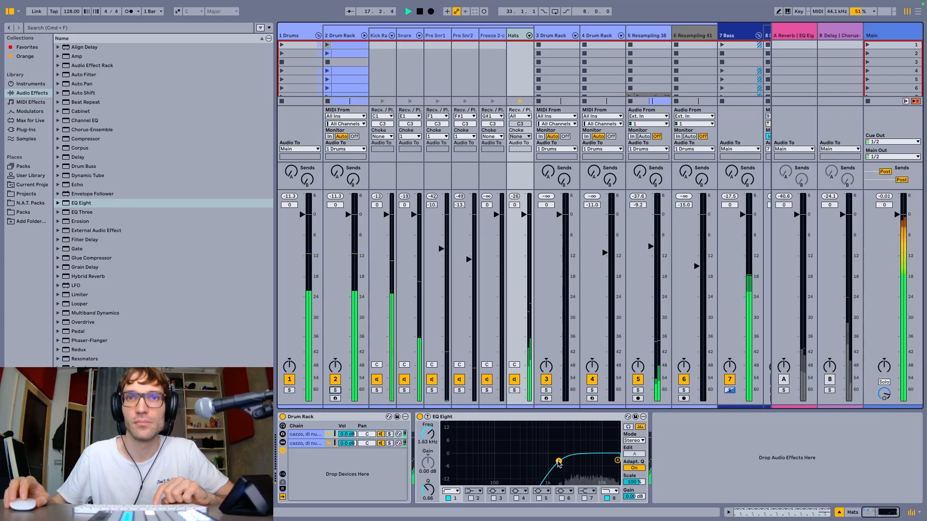
{"action": "mouse_move", "coordinate": [558, 460]}
{"action": "left_mouse_down"}
{"action": "mouse_move", "coordinate": [487, 462]}
{"action": "mouse_move", "coordinate": [569, 460]}
{"action": "mouse_move", "coordinate": [555, 462]}
{"action": "left_mouse_up"}
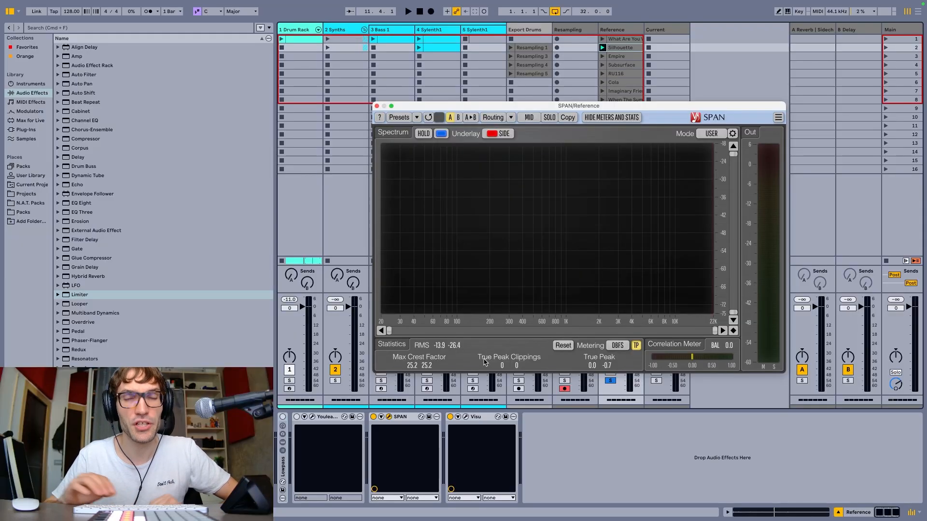
Switch to SoundID Reference to examine the studio's frequency response curves.
{"action": "key", "text": "ctrl+Left"}
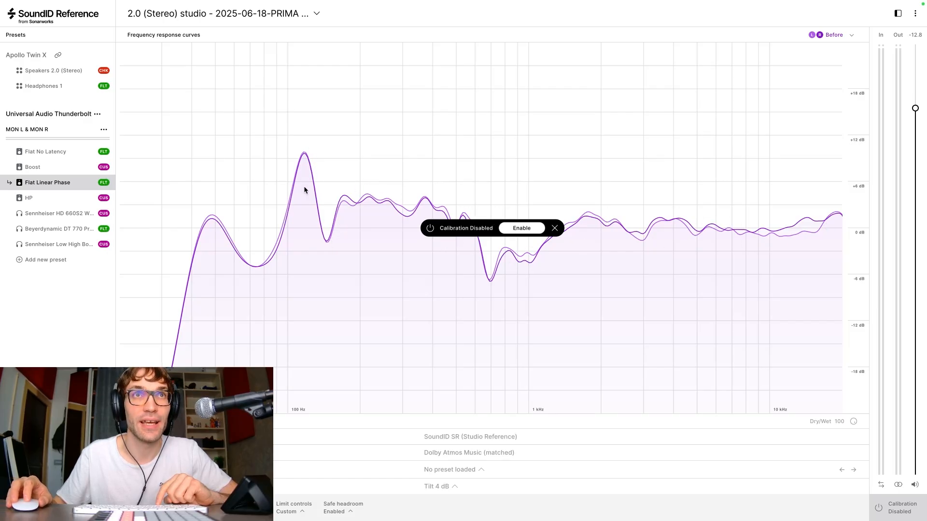
Back in Ableton Live, play the mix and boost band 3 of the Main track's EQ Eight by 8.08 dB at 88.1 Hz.
{"action": "key", "text": "space"}
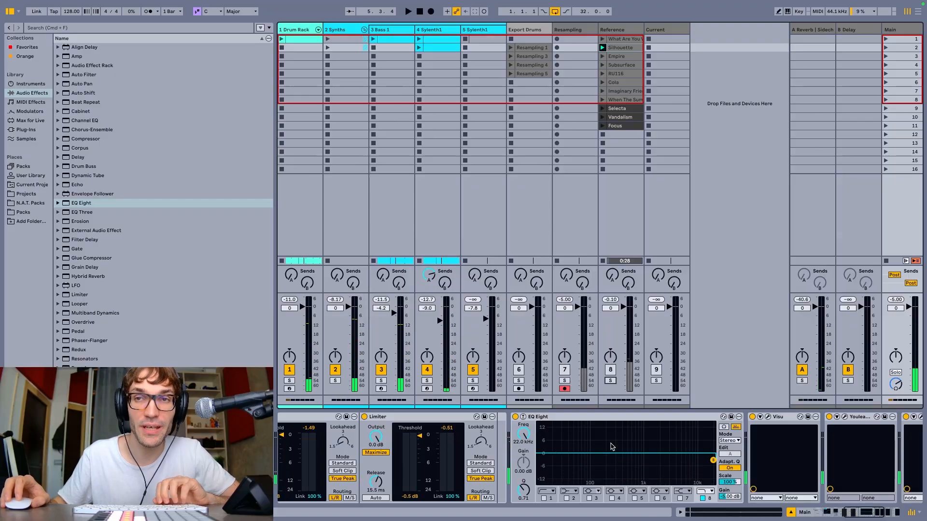
{"action": "key", "text": "space"}
{"action": "key", "text": "space"}
{"action": "double_click", "coordinate": [610, 447]}
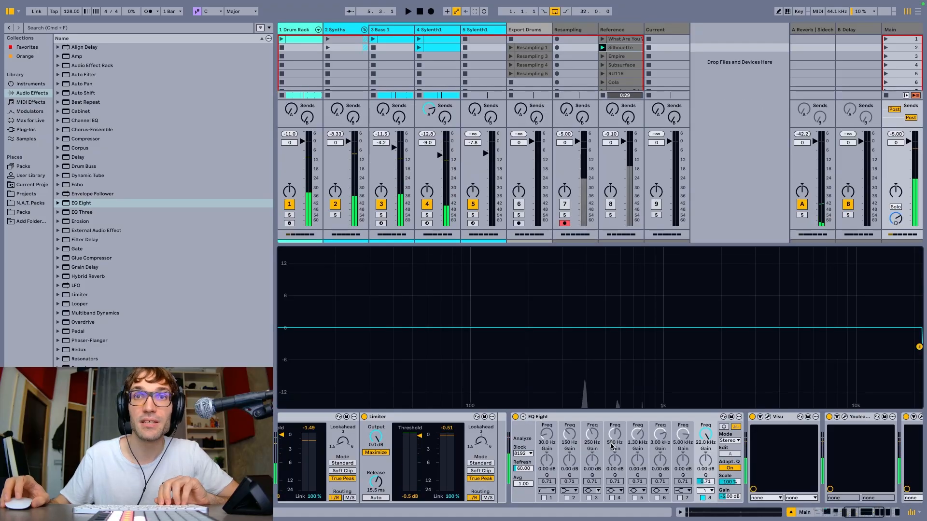
{"action": "left_click", "coordinate": [590, 497]}
{"action": "left_click_drag", "start_coordinate": [547, 328], "coordinate": [461, 286]}
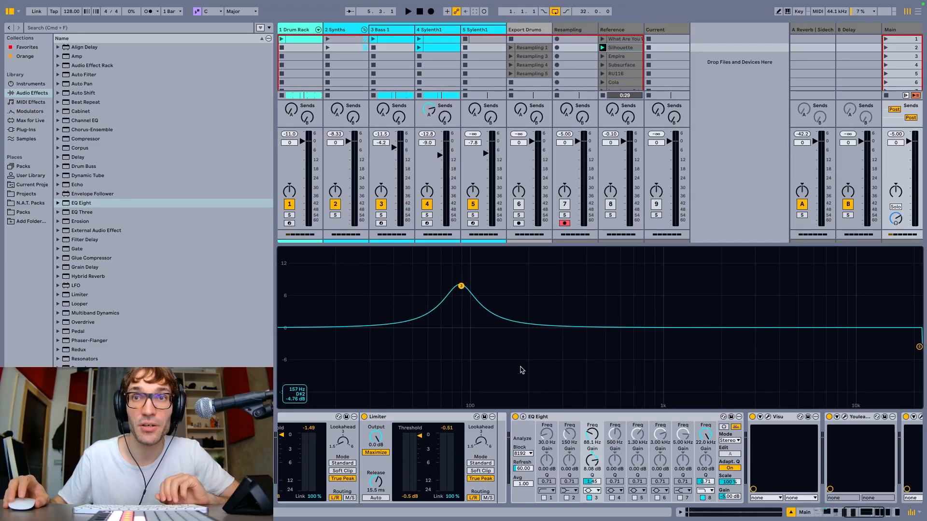
Cut EQ band 4 on the Main track by 5.65 dB at 258 Hz and boost band 5 by 5.00 dB at 659 Hz.
{"action": "left_click", "coordinate": [612, 498]}
{"action": "left_click_drag", "start_coordinate": [606, 331], "coordinate": [551, 357]}
{"action": "left_click", "coordinate": [634, 499]}
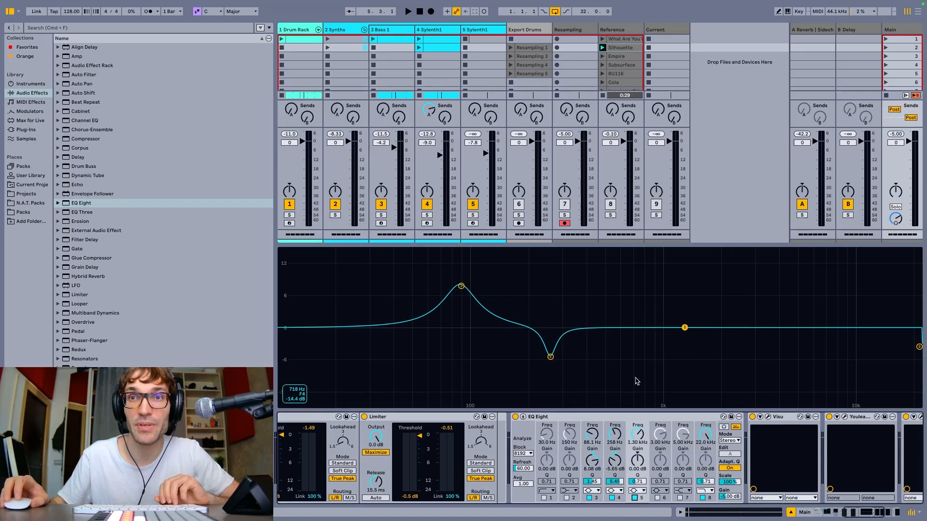
{"action": "left_click_drag", "start_coordinate": [684, 327], "coordinate": [628, 303]}
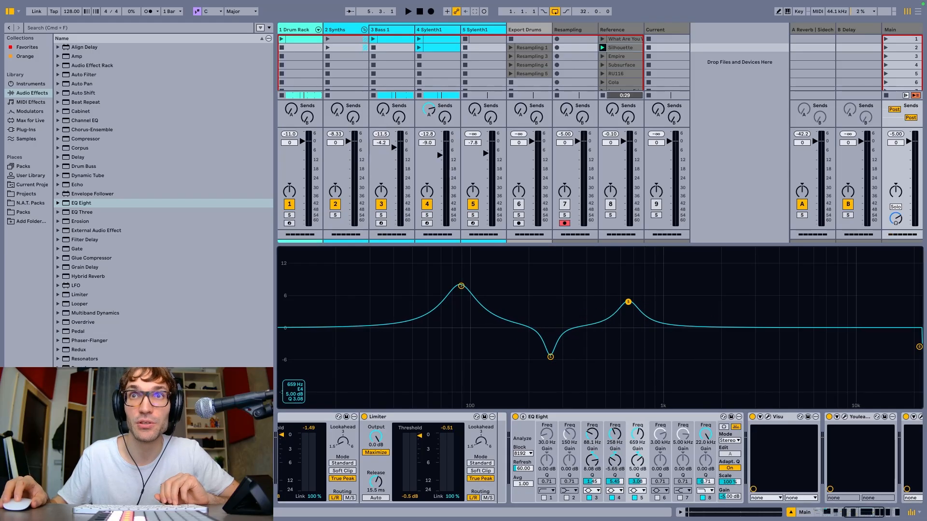
Lower the high shelf of EQ band 7 on the Main track by 3.22 dB at 3.54 kHz and play the mix.
{"action": "left_click", "coordinate": [680, 498]}
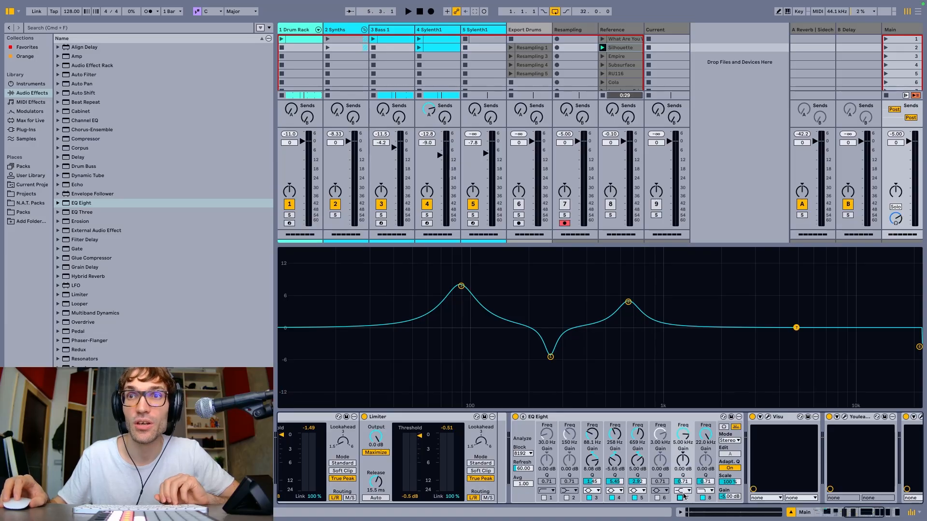
{"action": "left_click_drag", "start_coordinate": [796, 328], "coordinate": [767, 344]}
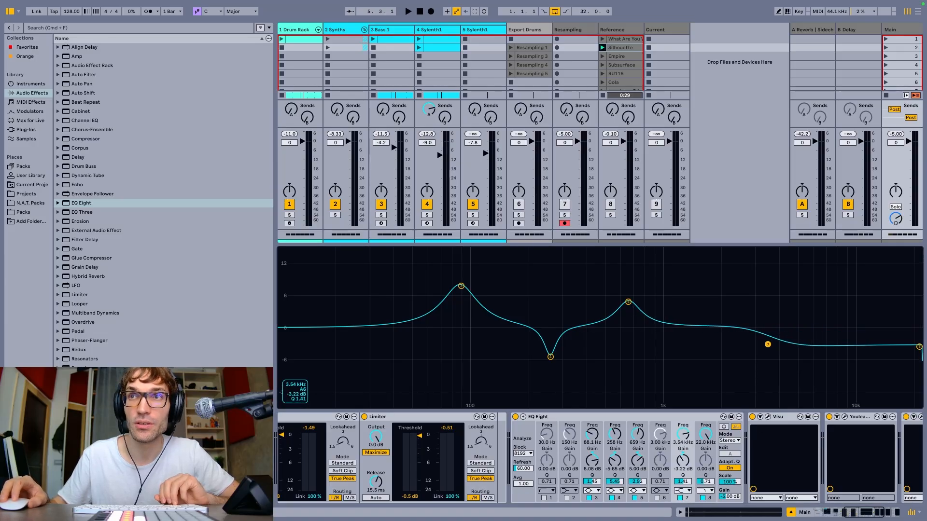
{"action": "key", "text": "space"}
{"action": "key", "text": "space"}
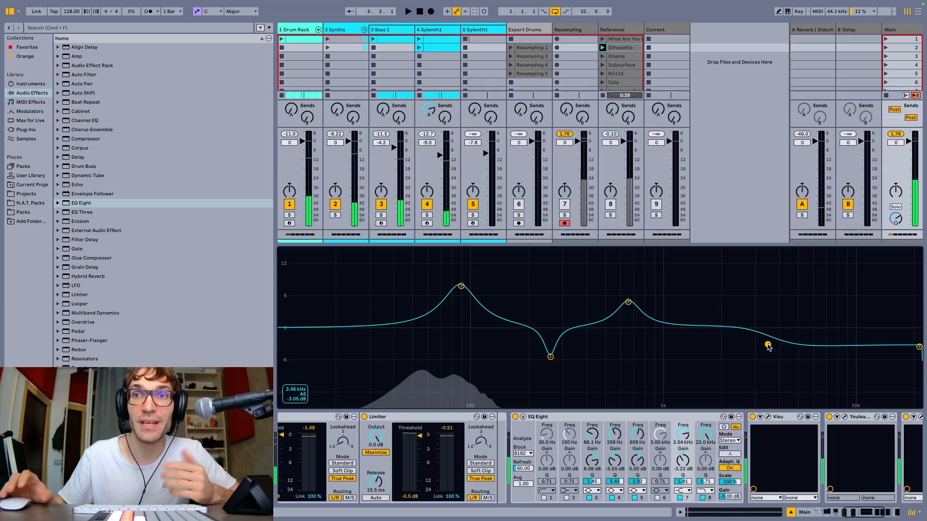
Set the Main track EQ Eight's output gain to -7.00 dB and listen to the mix.
{"action": "left_click", "coordinate": [727, 499]}
{"action": "key", "text": "Down"}
{"action": "key", "text": "Down"}
{"action": "key", "text": "space"}
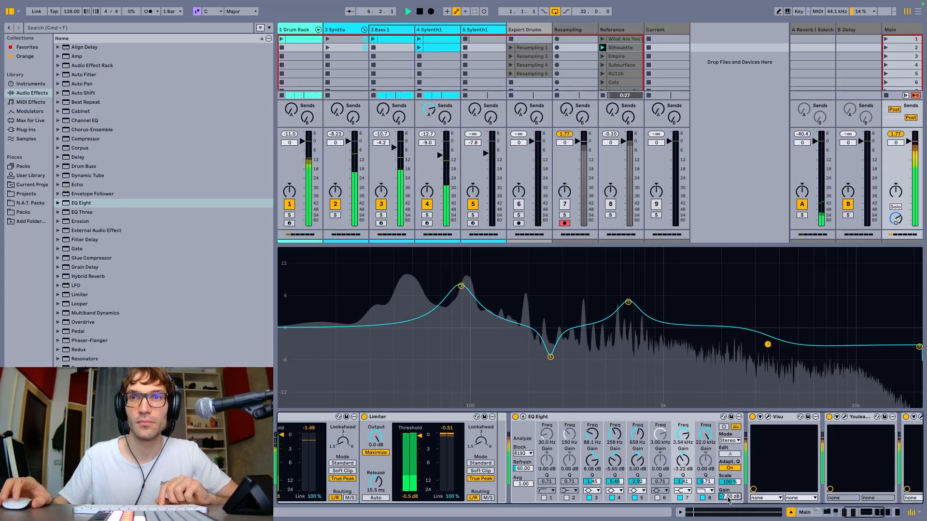
{"action": "key", "text": "space"}
Compare the mix in playback with the Main EQ Eight's scale set to 0% and back to 100%.
{"action": "left_click", "coordinate": [725, 484]}
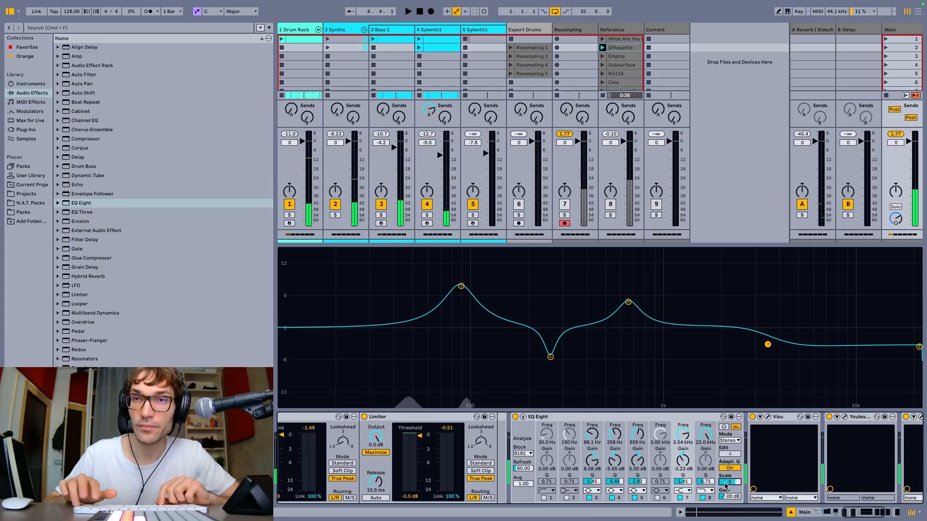
{"action": "type", "text": "0"}
{"action": "key", "text": "Return"}
{"action": "key", "text": "space"}
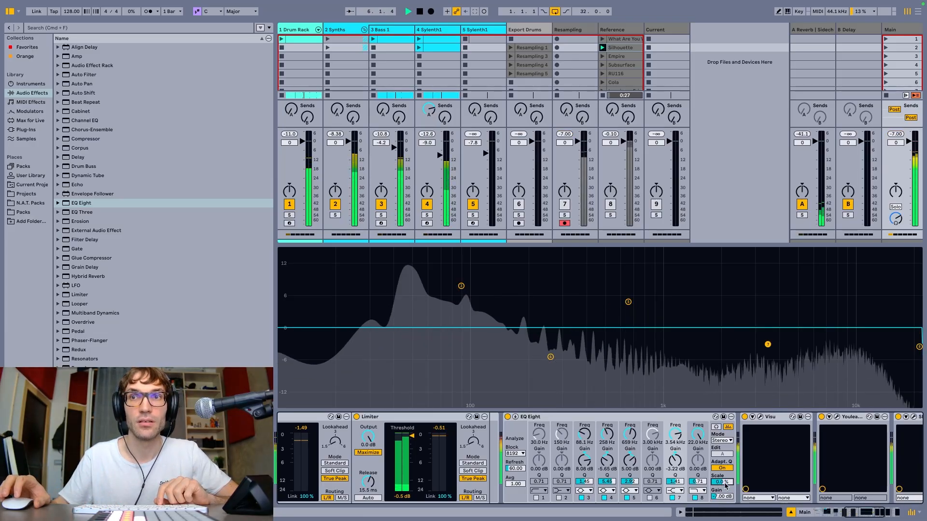
{"action": "key", "text": "space"}
{"action": "type", "text": "100"}
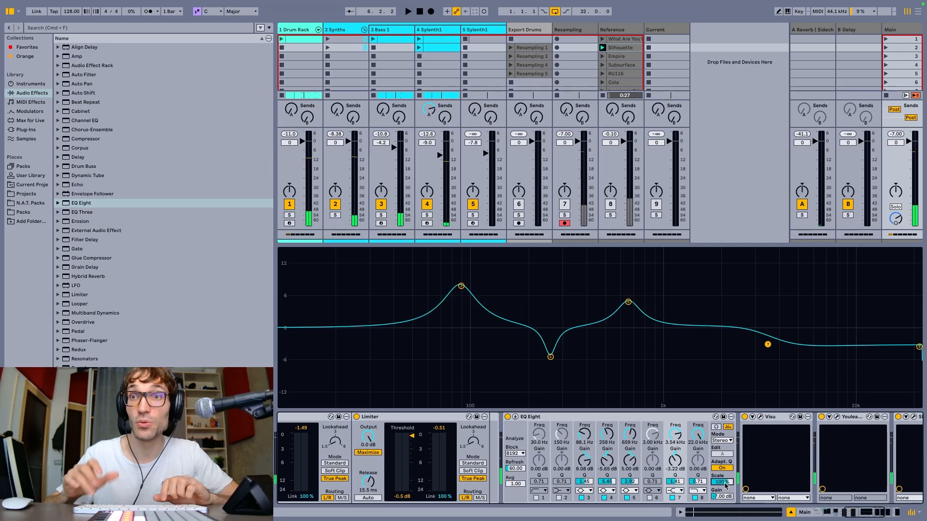
{"action": "key", "text": "space"}
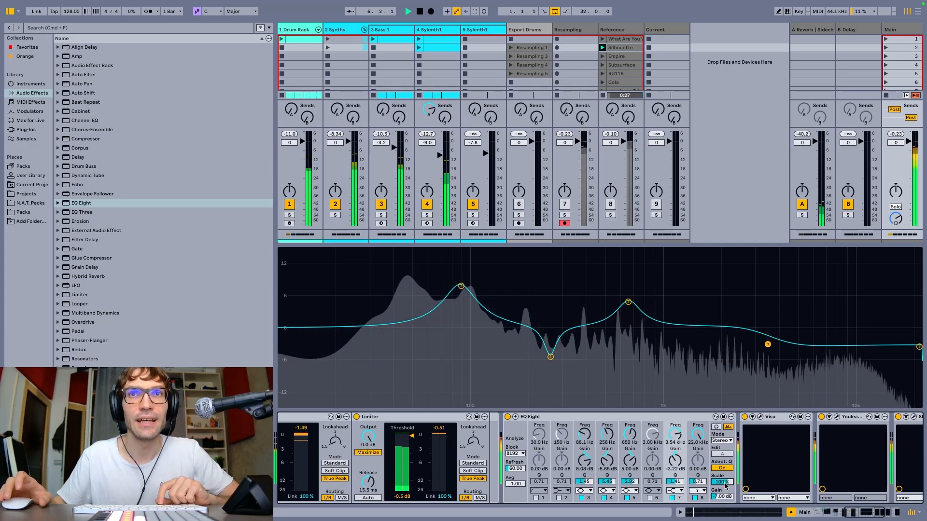
{"action": "key", "text": "space"}
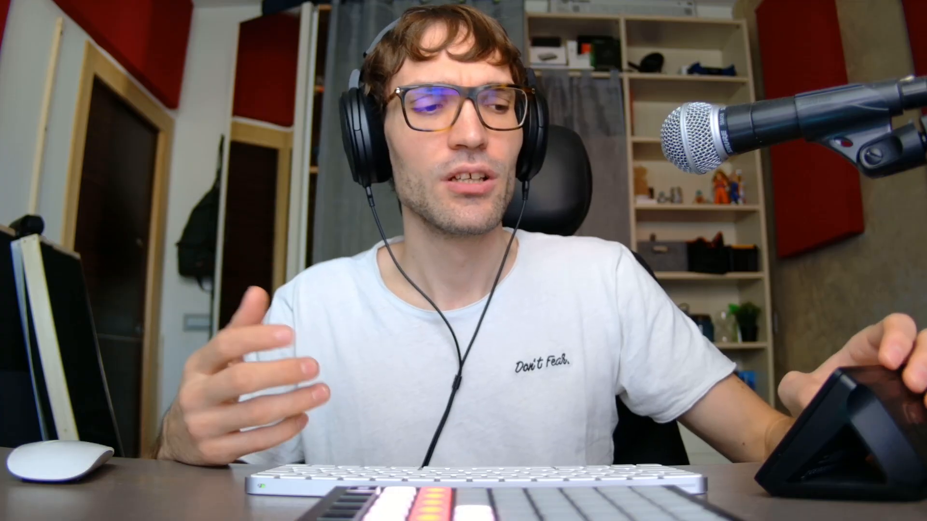